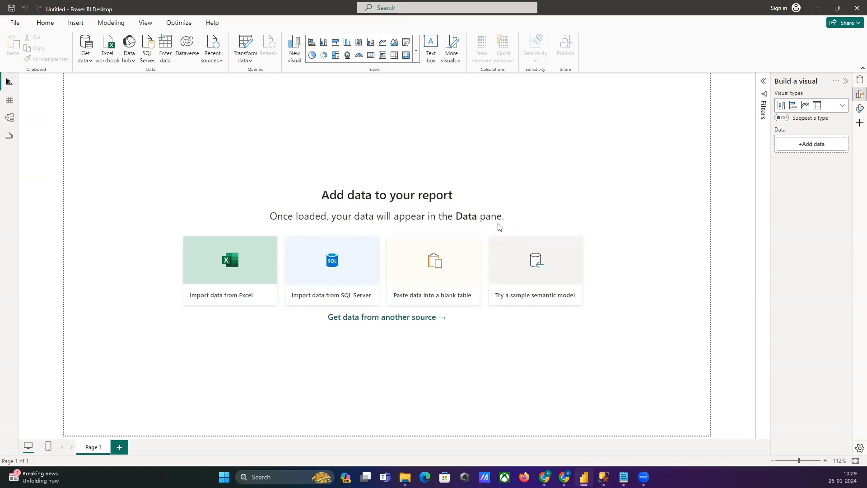
{"action": "left_click", "coordinate": [83, 59]}
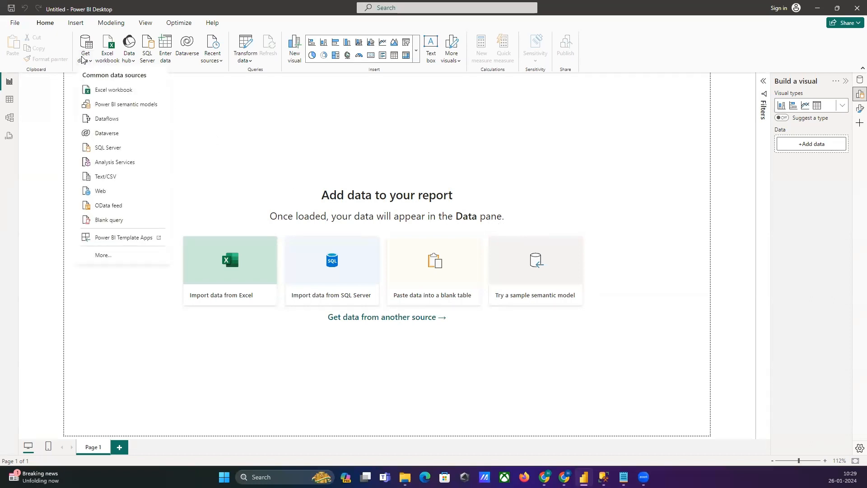
{"action": "left_click", "coordinate": [119, 262]}
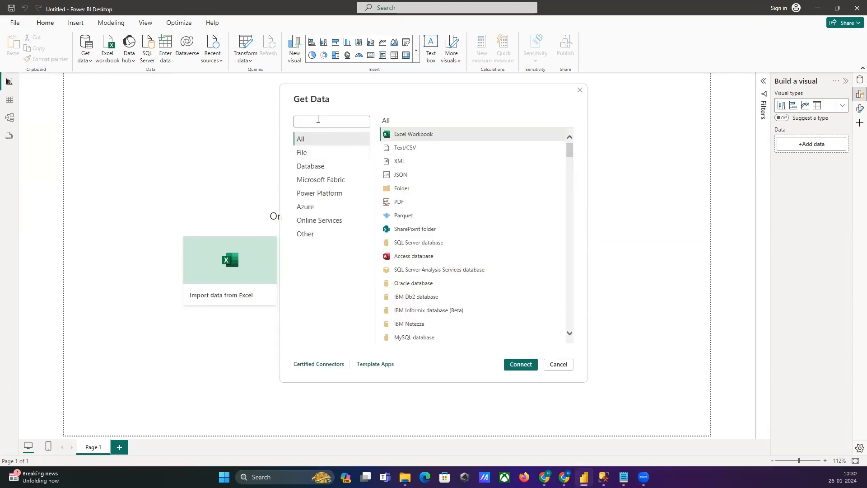
{"action": "left_click", "coordinate": [317, 120]}
{"action": "type", "text": "o data"}
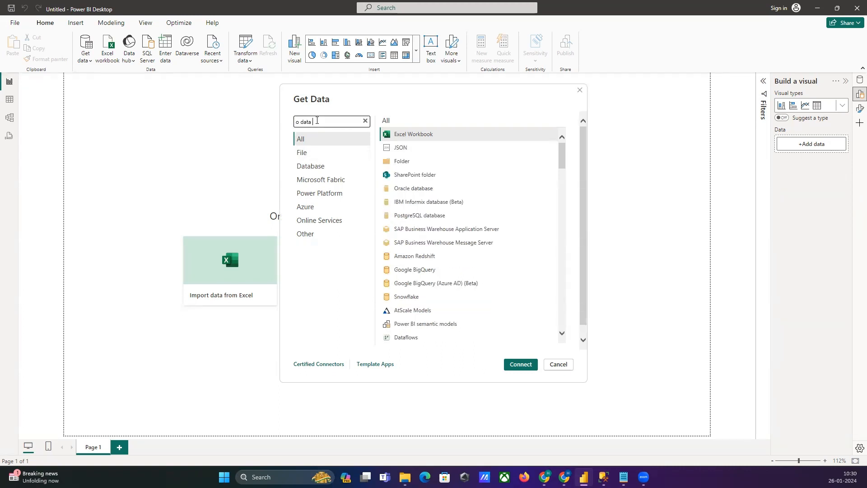
{"action": "type", "text": " feed"}
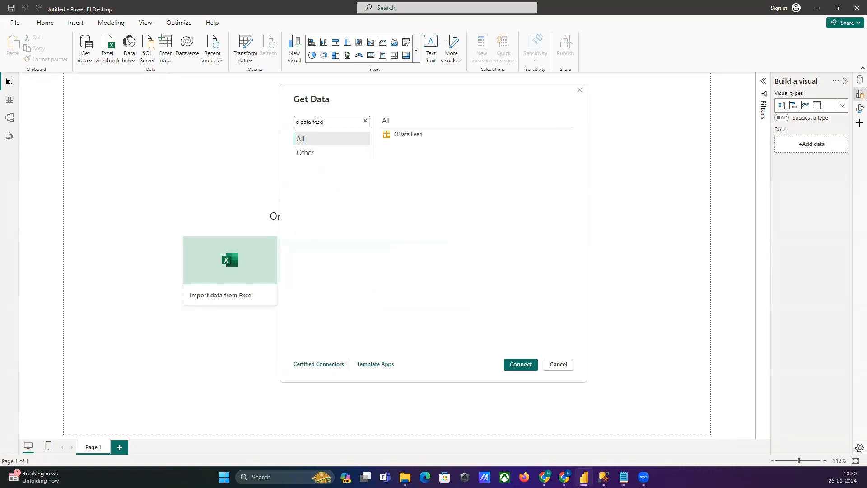
{"action": "left_click", "coordinate": [409, 138]}
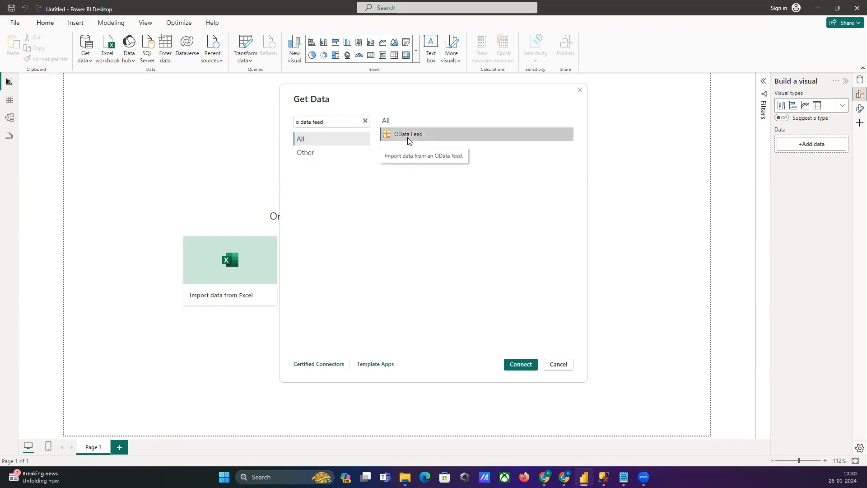
{"action": "left_click", "coordinate": [521, 364]}
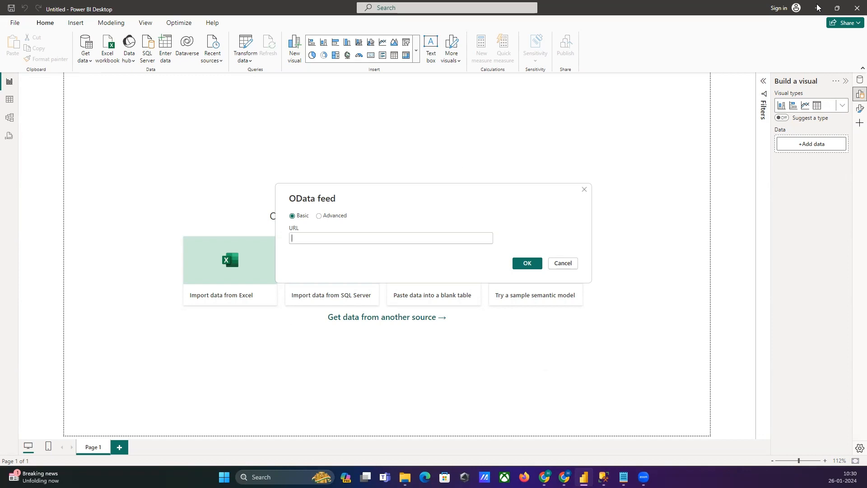
{"action": "left_click", "coordinate": [586, 191]}
Step: Open the Northwind Sample text file on the desktop and copy the OData service URL from it
{"action": "left_click", "coordinate": [819, 8]}
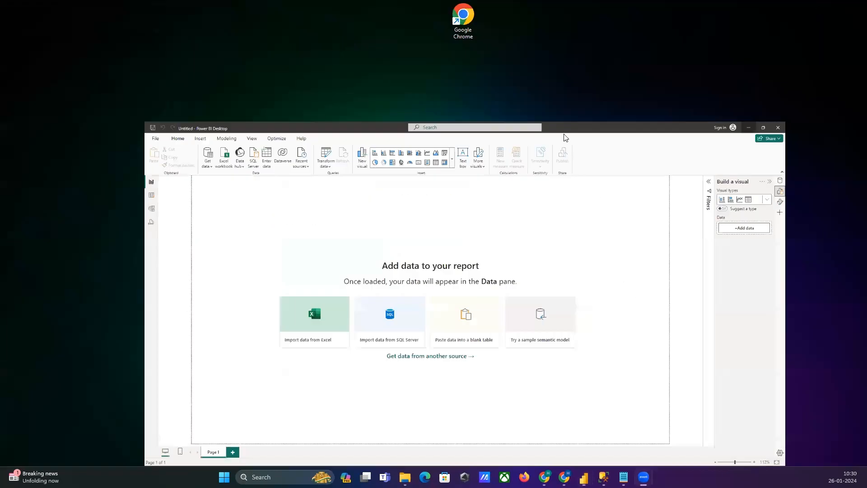
{"action": "double_click", "coordinate": [224, 153]}
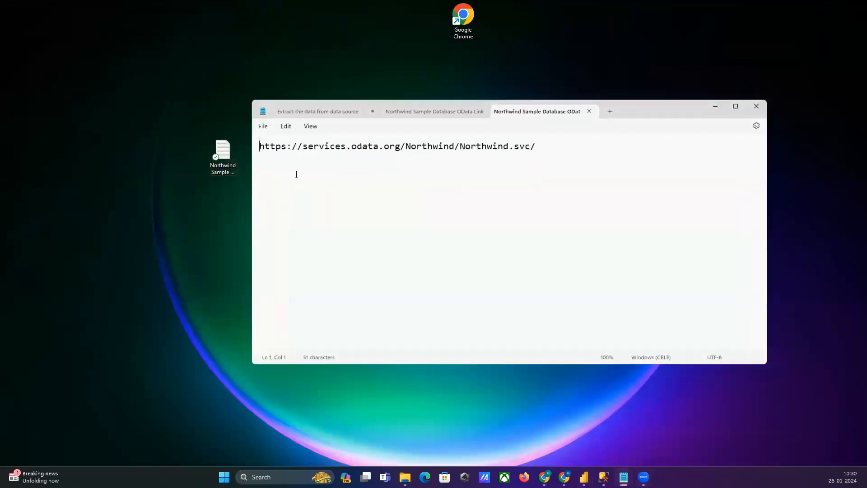
{"action": "left_click_drag", "start_coordinate": [549, 153], "coordinate": [261, 154]}
{"action": "right_click", "coordinate": [274, 146]}
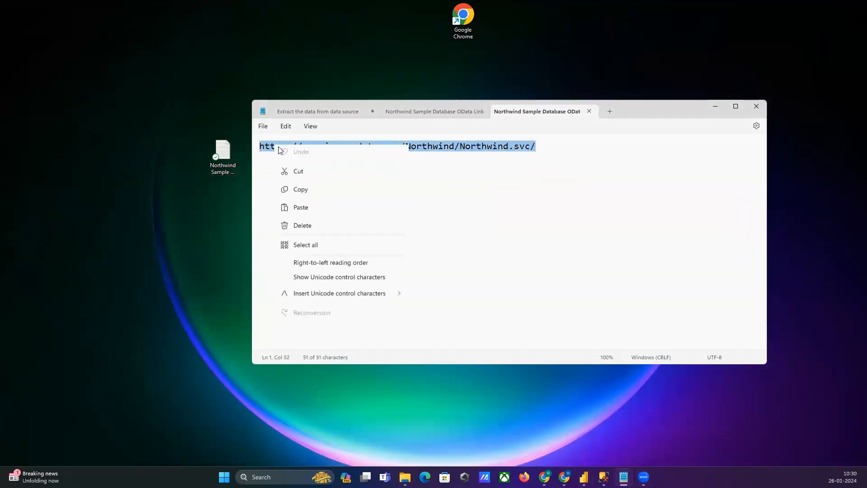
{"action": "left_click", "coordinate": [319, 193]}
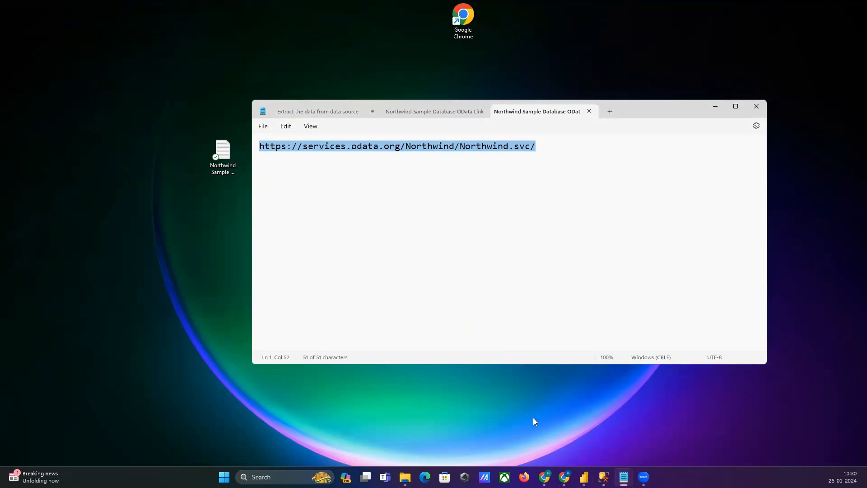
Step: Switch back to Power BI Desktop and start a new data connection with the OData Feed connector
{"action": "left_click", "coordinate": [584, 477]}
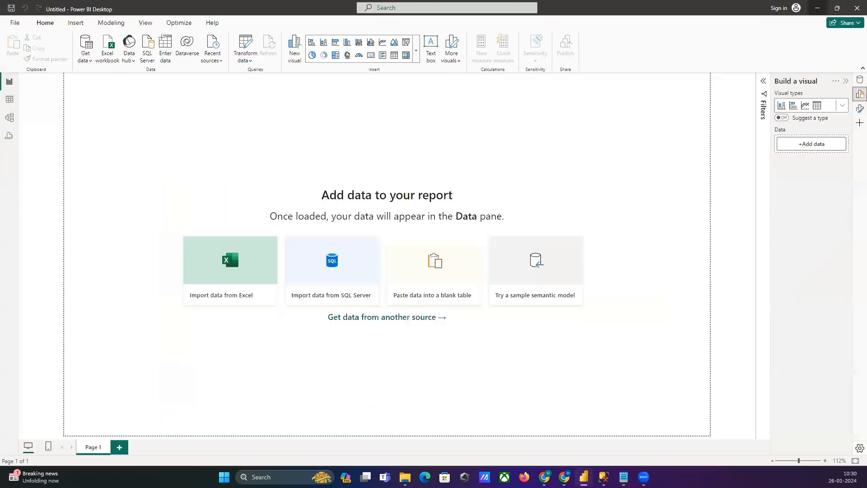
{"action": "left_click", "coordinate": [85, 60]}
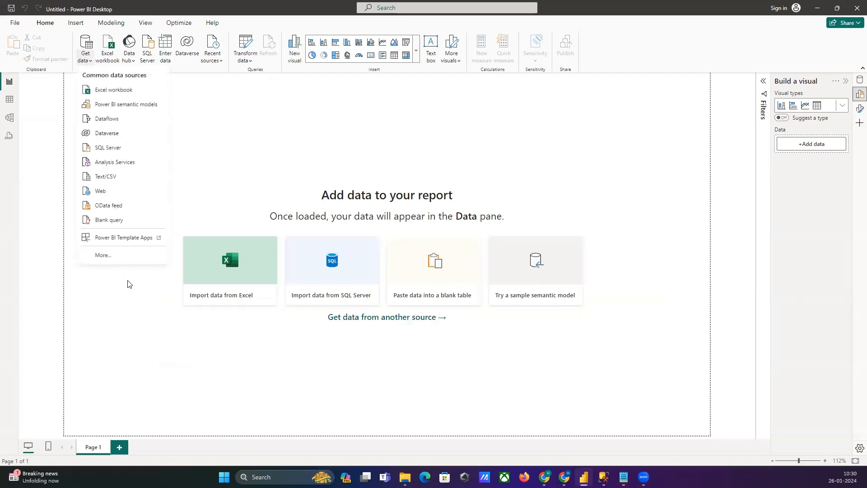
{"action": "left_click", "coordinate": [116, 256]}
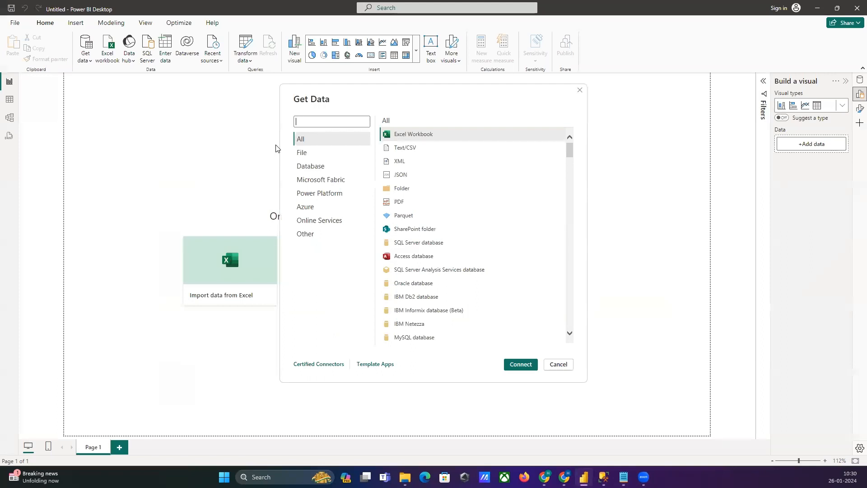
{"action": "type", "text": "o data"}
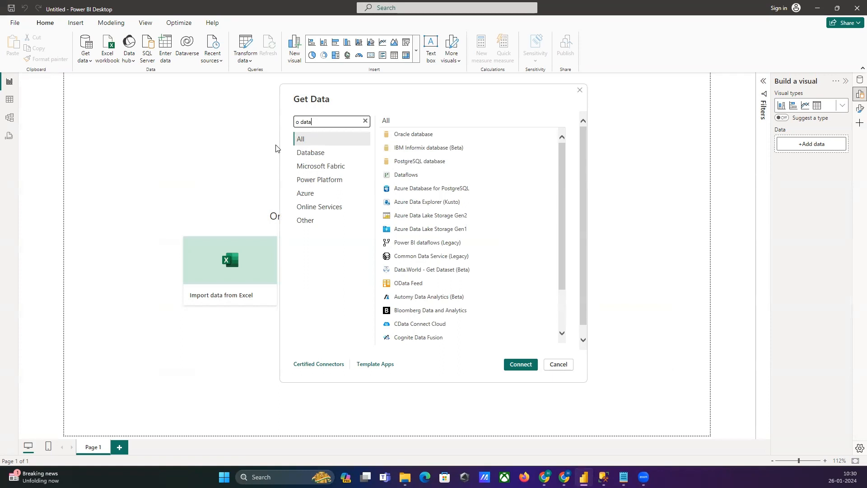
{"action": "left_click", "coordinate": [423, 284]}
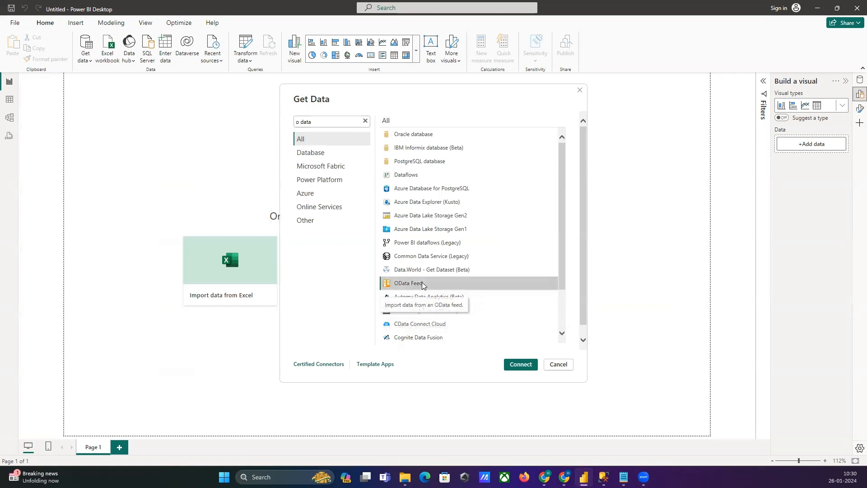
{"action": "left_click", "coordinate": [526, 367]}
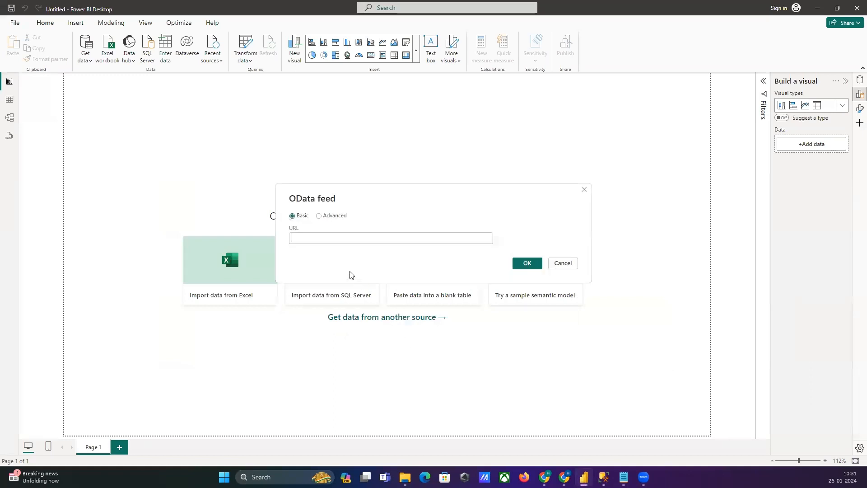
{"action": "right_click", "coordinate": [348, 239]}
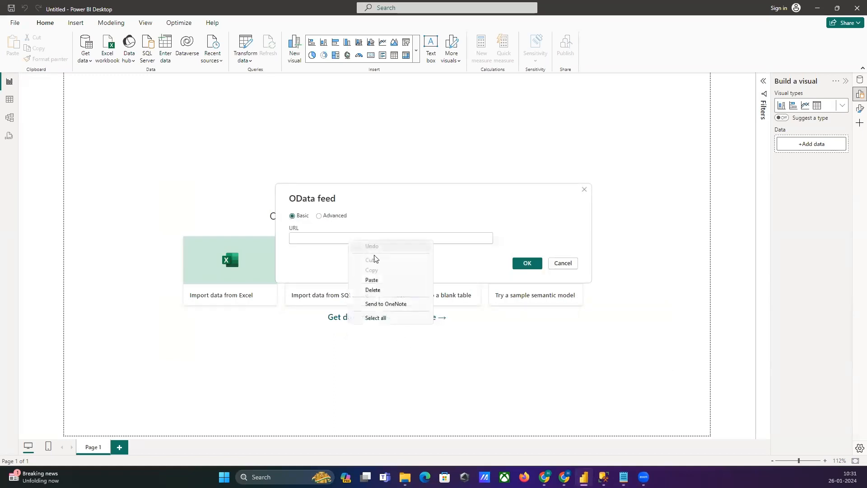
{"action": "left_click", "coordinate": [380, 282]}
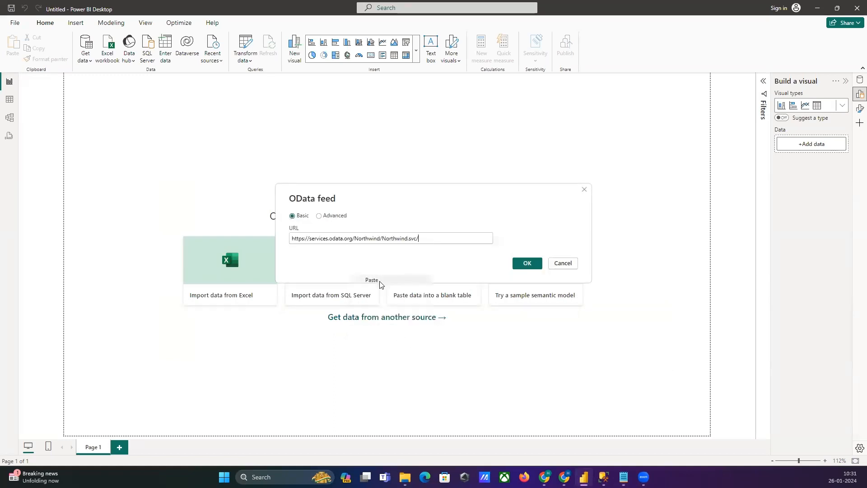
{"action": "left_click", "coordinate": [524, 267]}
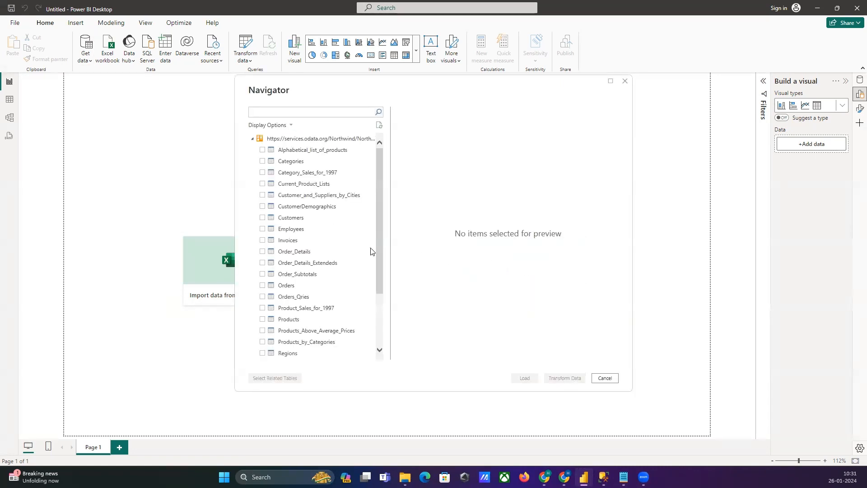
Step: Select the Order_Details table for import and add the related tables twice to extend the selection
{"action": "scroll", "coordinate": [316, 210], "scroll_direction": "down", "scroll_amount": 3}
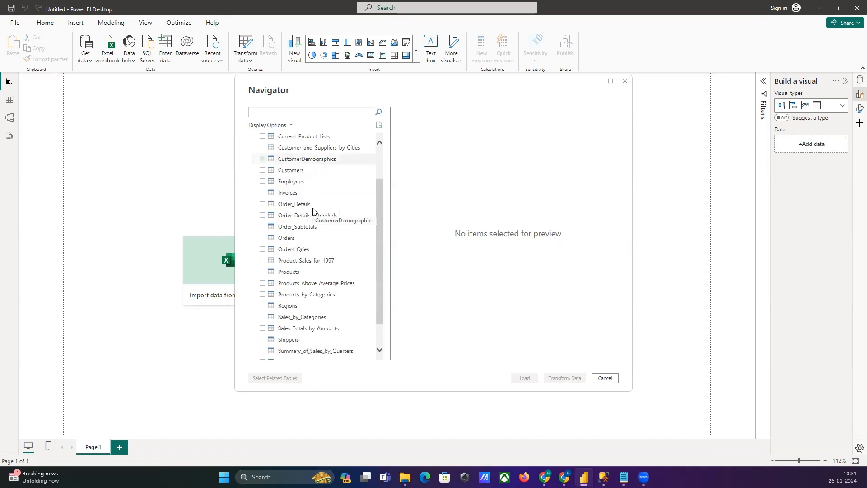
{"action": "scroll", "coordinate": [315, 211], "scroll_direction": "up", "scroll_amount": 3}
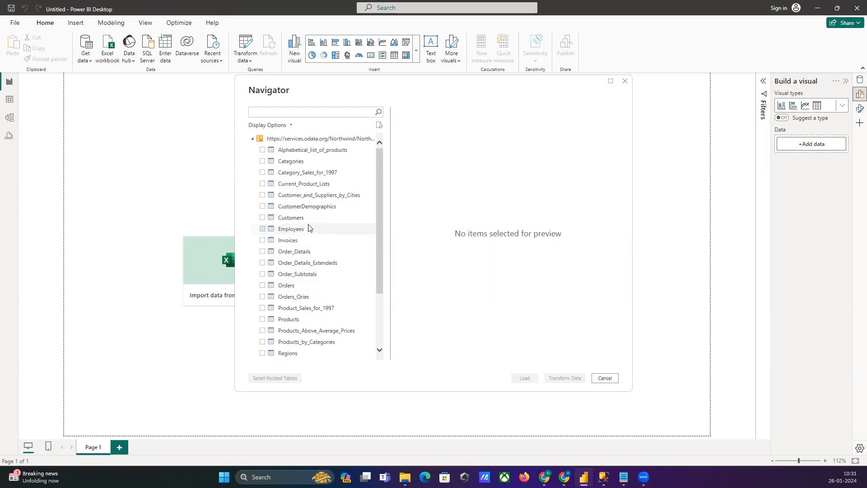
{"action": "left_click", "coordinate": [263, 252]}
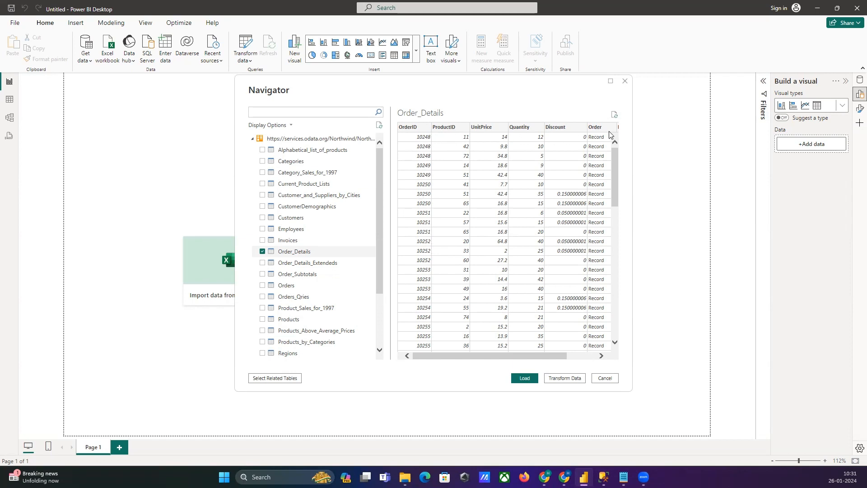
{"action": "left_click_drag", "start_coordinate": [519, 357], "coordinate": [488, 353]}
{"action": "left_click", "coordinate": [273, 379]}
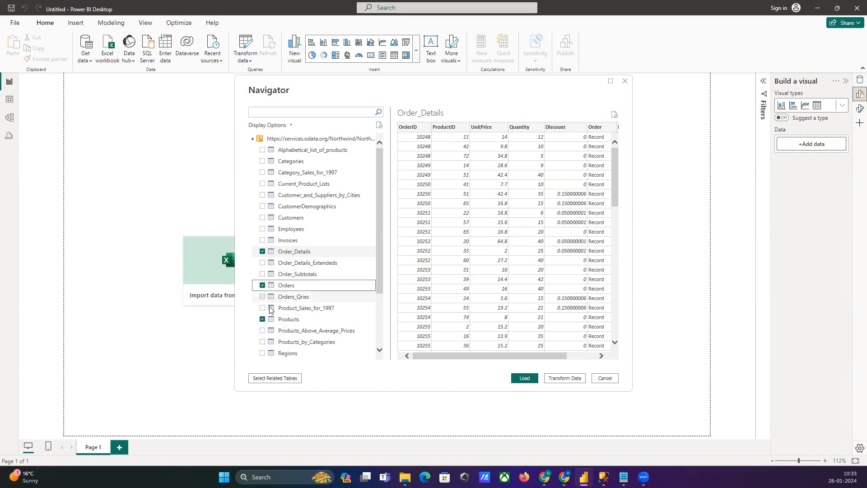
{"action": "left_click", "coordinate": [267, 379]}
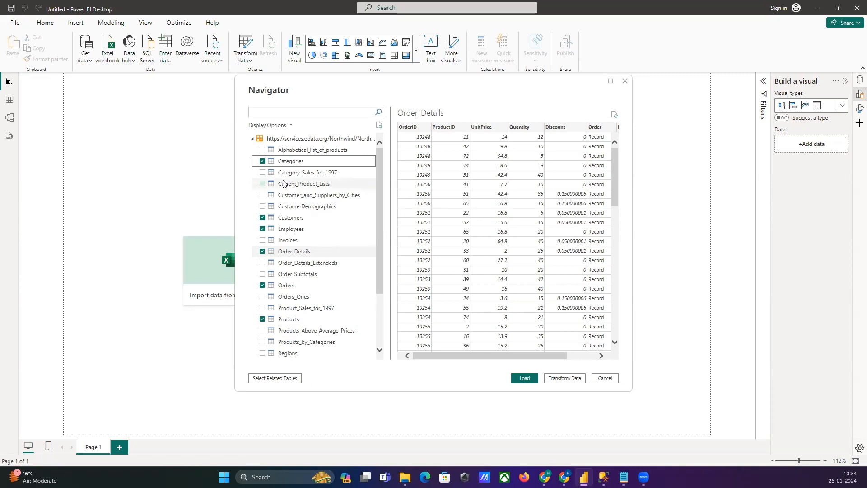
Step: Deselect the Categories, Customers and Employees tables
{"action": "left_click", "coordinate": [263, 162]}
{"action": "left_click", "coordinate": [263, 218]}
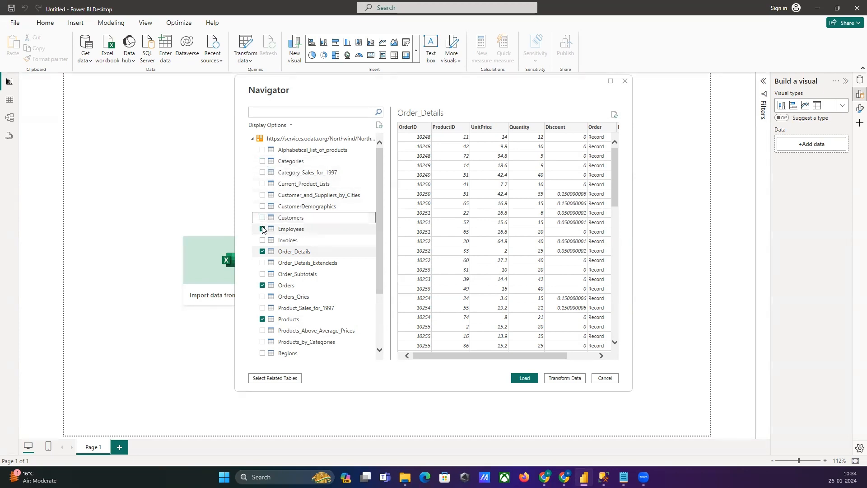
{"action": "left_click", "coordinate": [263, 229]}
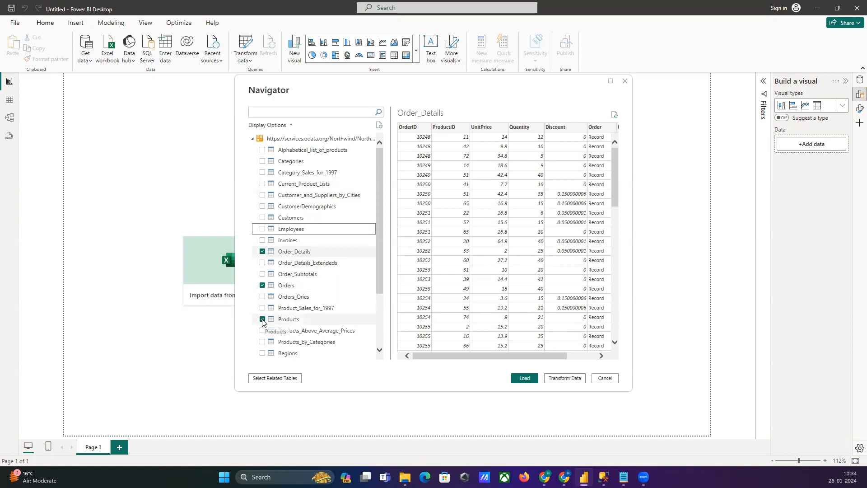
Step: Add the Regions, Employees, Customers, Categories and Territories tables to the import selection
{"action": "scroll", "coordinate": [262, 321], "scroll_direction": "down", "scroll_amount": 1}
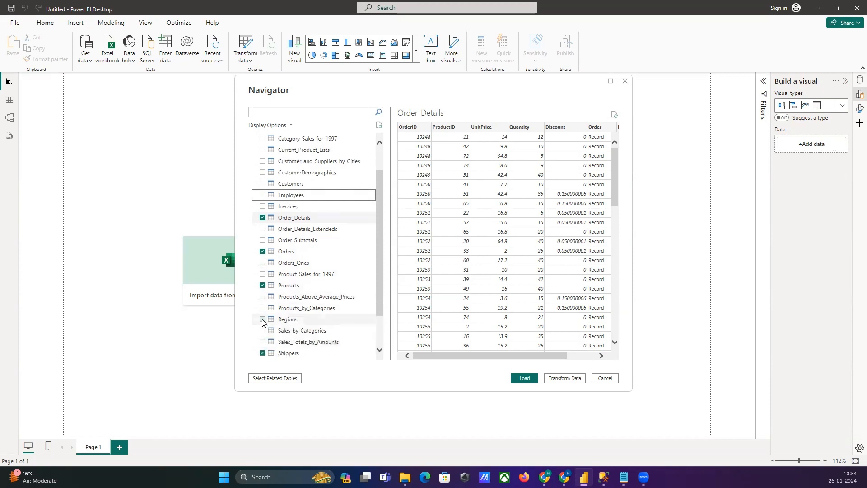
{"action": "left_click", "coordinate": [263, 319]}
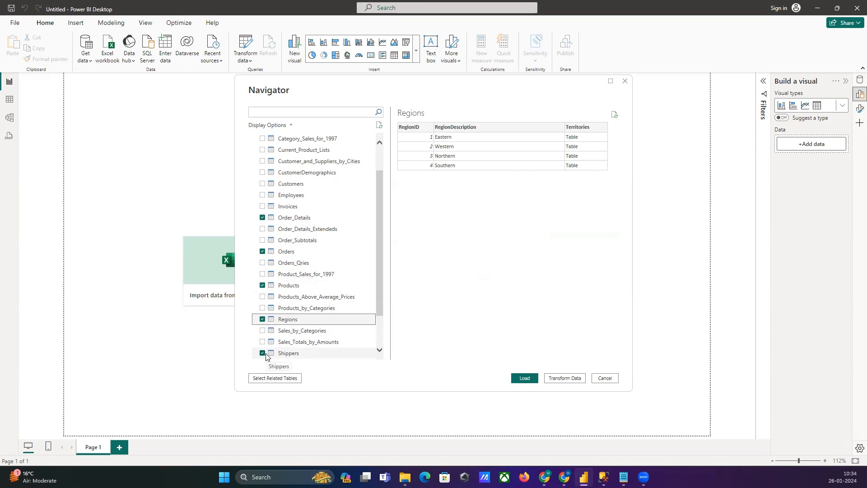
{"action": "scroll", "coordinate": [296, 309], "scroll_direction": "up", "scroll_amount": 1}
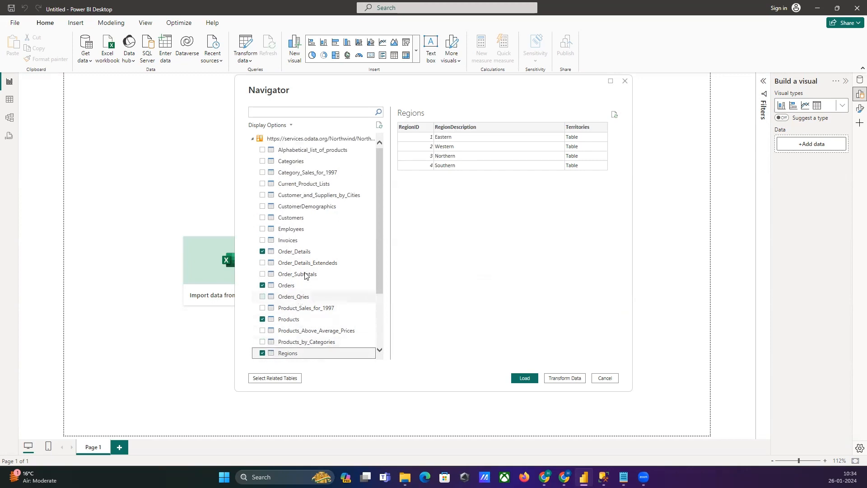
{"action": "left_click", "coordinate": [263, 229]}
{"action": "left_click", "coordinate": [262, 218]}
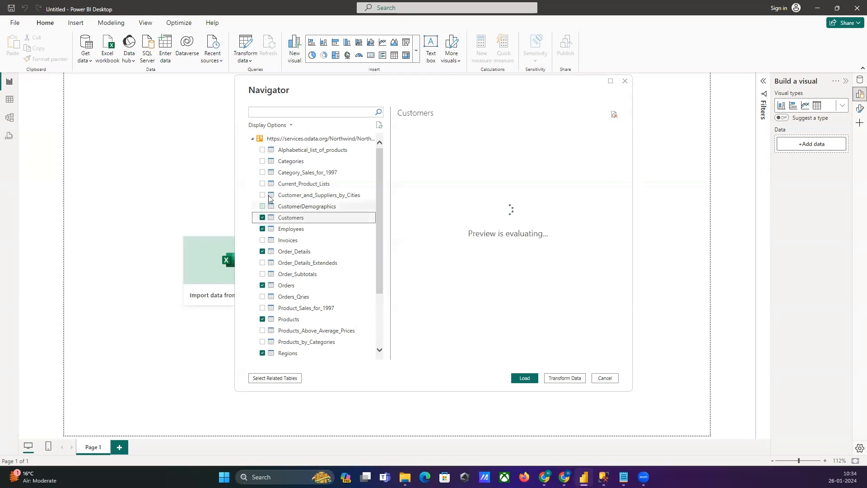
{"action": "left_click", "coordinate": [262, 162]}
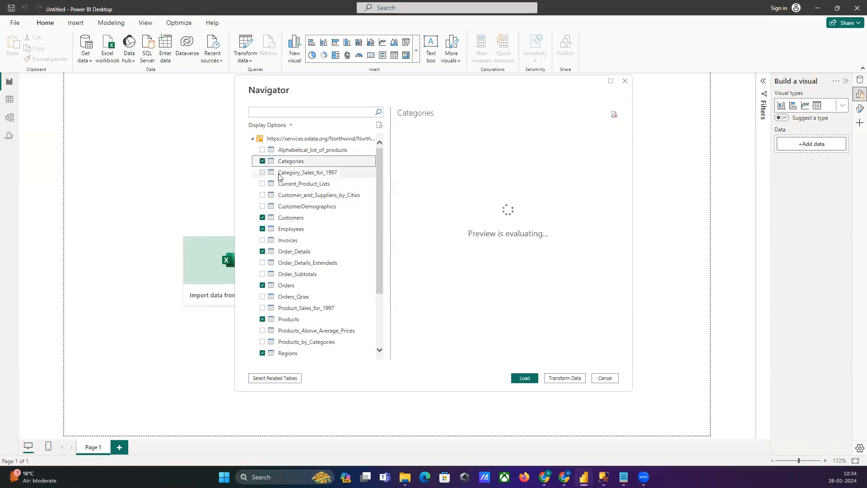
{"action": "scroll", "coordinate": [337, 272], "scroll_direction": "down", "scroll_amount": 3}
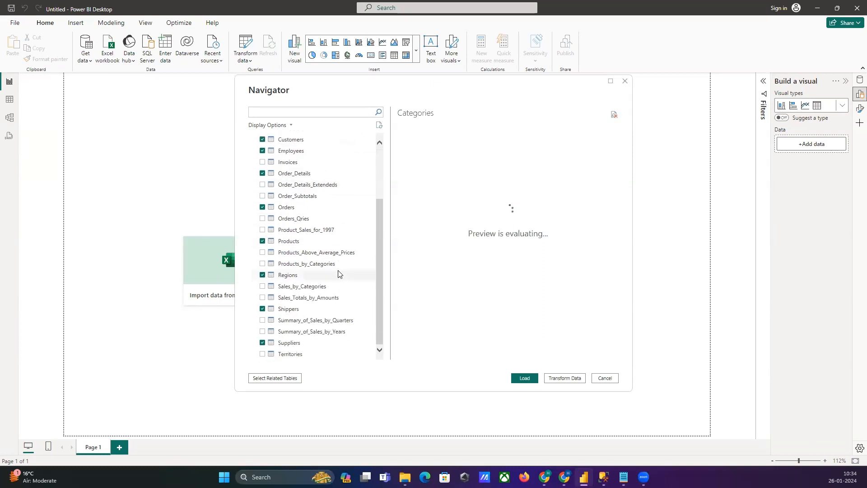
{"action": "left_click", "coordinate": [263, 355]}
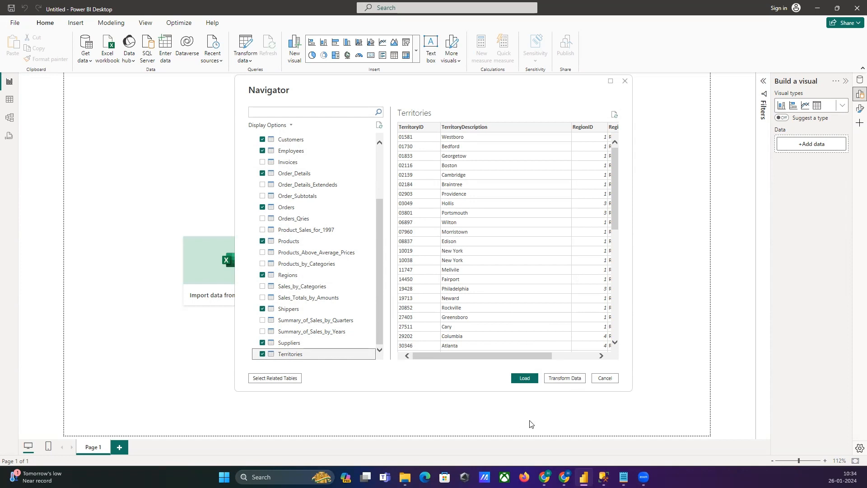
Step: Send the selected tables to Power Query Editor for transformation and display the Order_Details query
{"action": "left_click", "coordinate": [561, 384]}
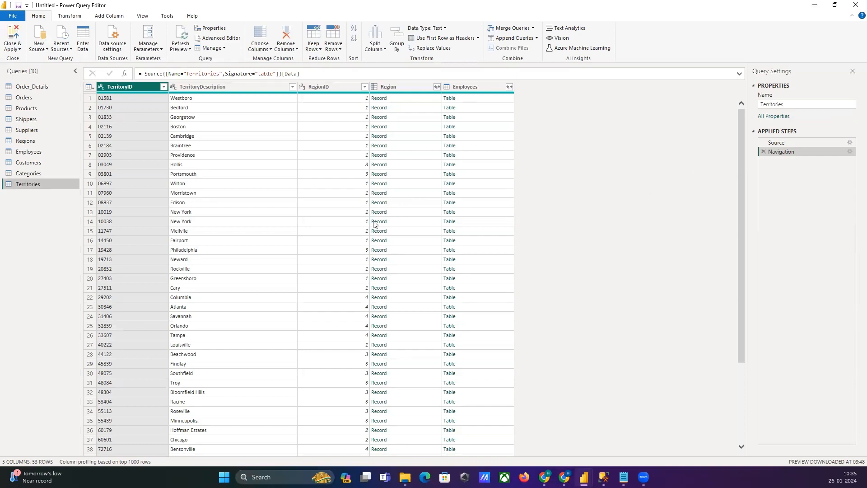
{"action": "left_click", "coordinate": [36, 87]}
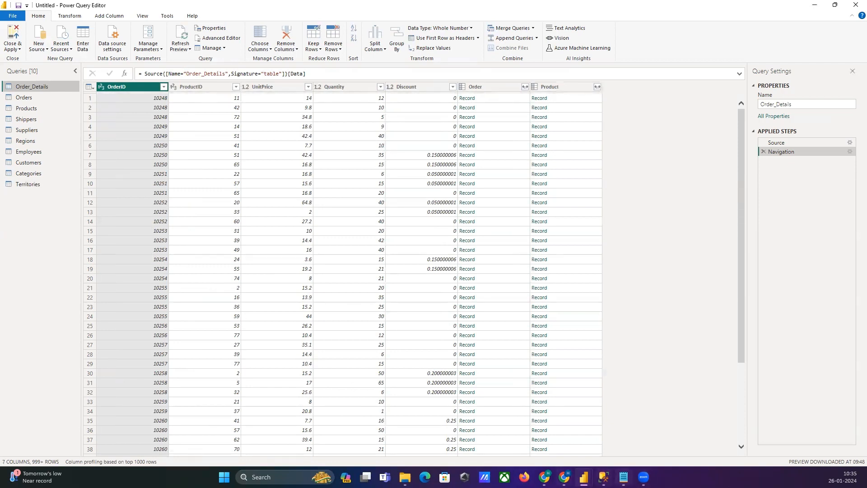
Step: Switch to Notepad, write the lines "merged -- join" and "Append -- union", and return to Power Query Editor
{"action": "mouse_move", "coordinate": [624, 478]}
{"action": "left_click", "coordinate": [655, 438]}
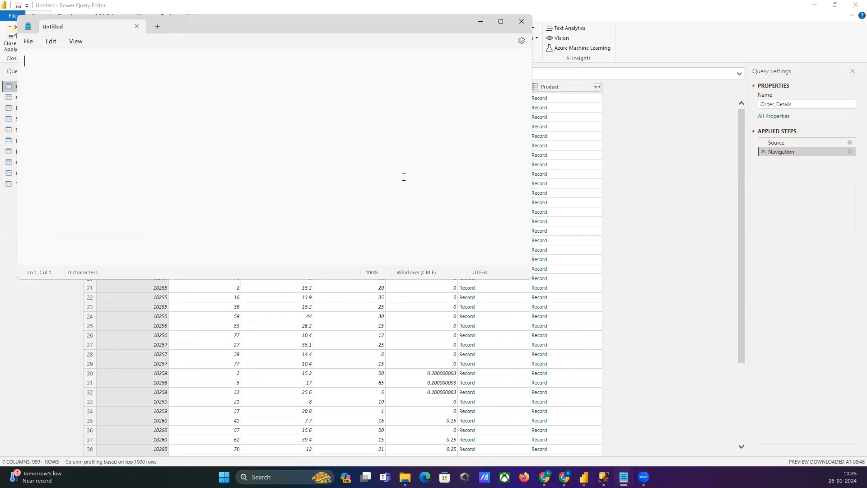
{"action": "type", "text": "merged -- join"}
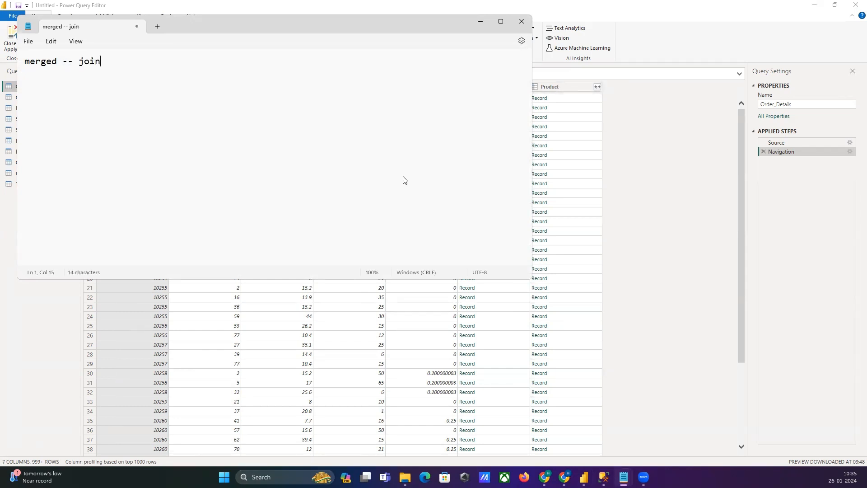
{"action": "key", "text": "Return"}
{"action": "type", "text": "Append -- union"}
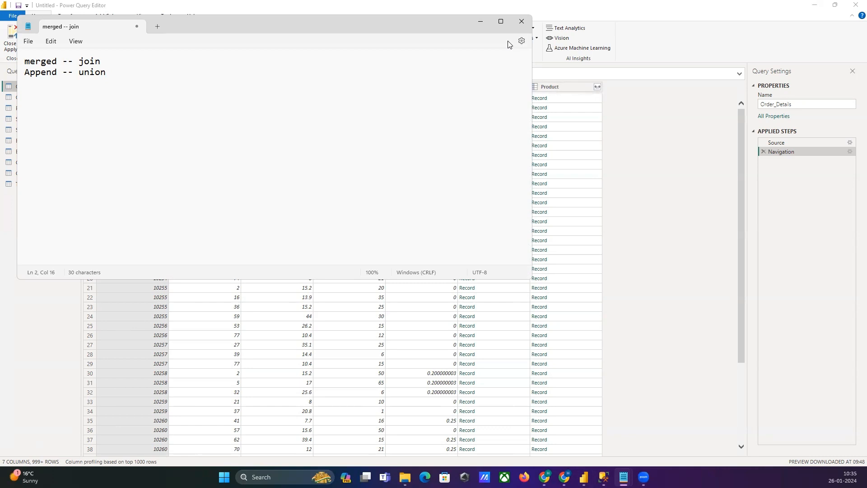
{"action": "key", "text": "alt+Tab"}
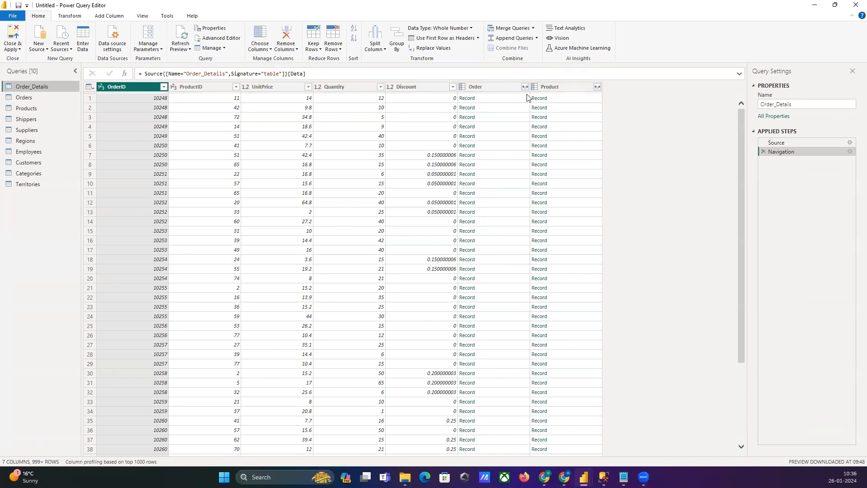
Step: Remove the Order and Product record columns from the Order_Details query
{"action": "left_click", "coordinate": [479, 89]}
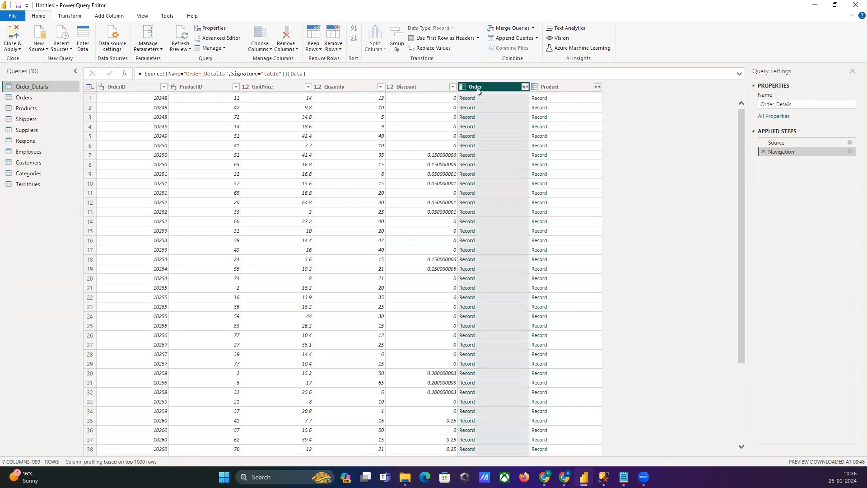
{"action": "left_click", "coordinate": [541, 90]}
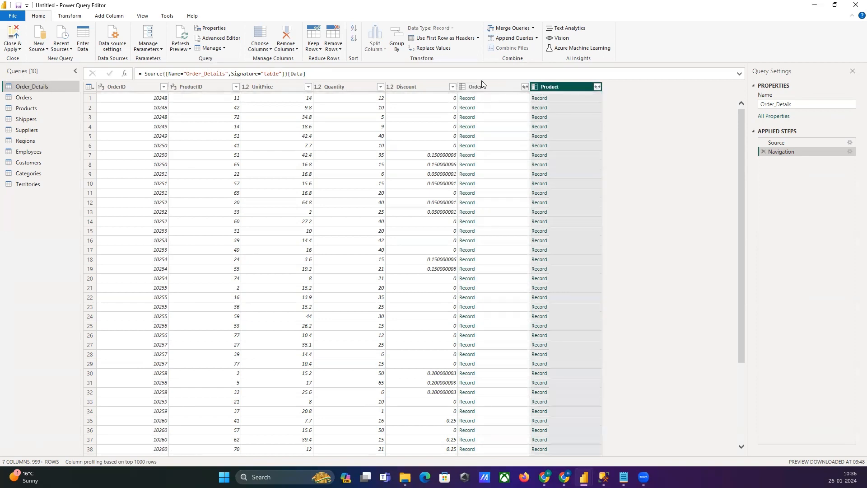
{"action": "left_click", "coordinate": [492, 88]}
{"action": "left_click", "coordinate": [551, 90], "text": "ctrl"}
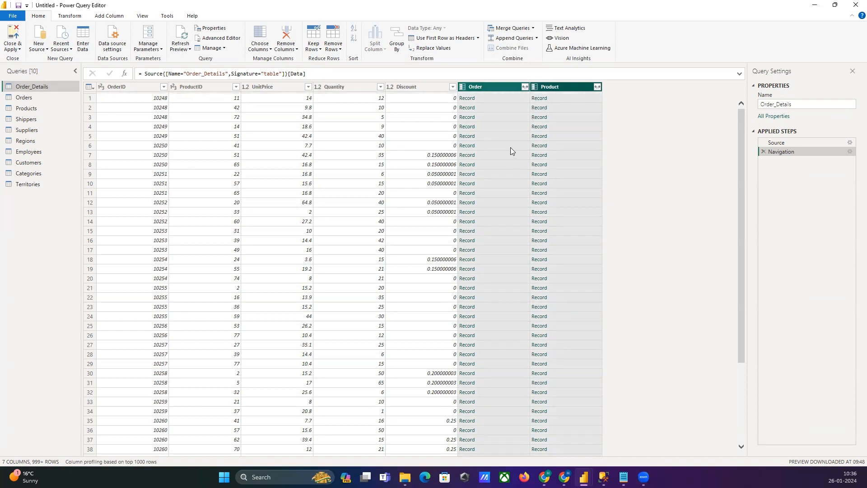
{"action": "right_click", "coordinate": [501, 88]}
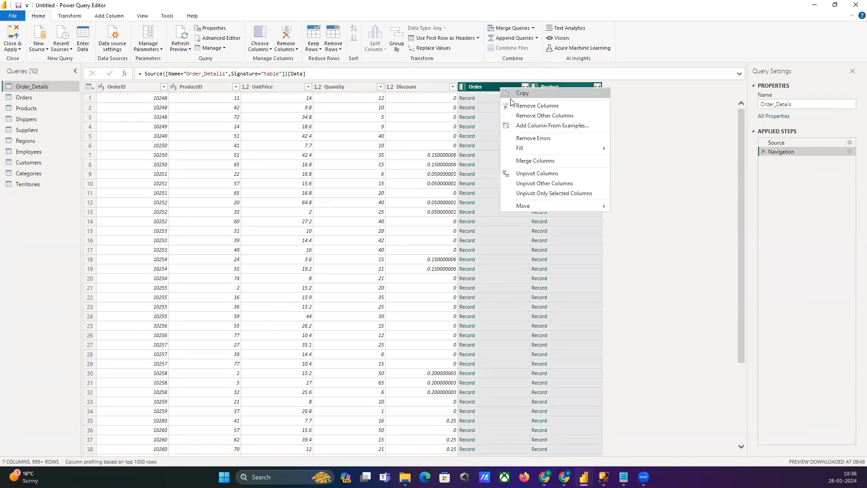
{"action": "left_click", "coordinate": [526, 107]}
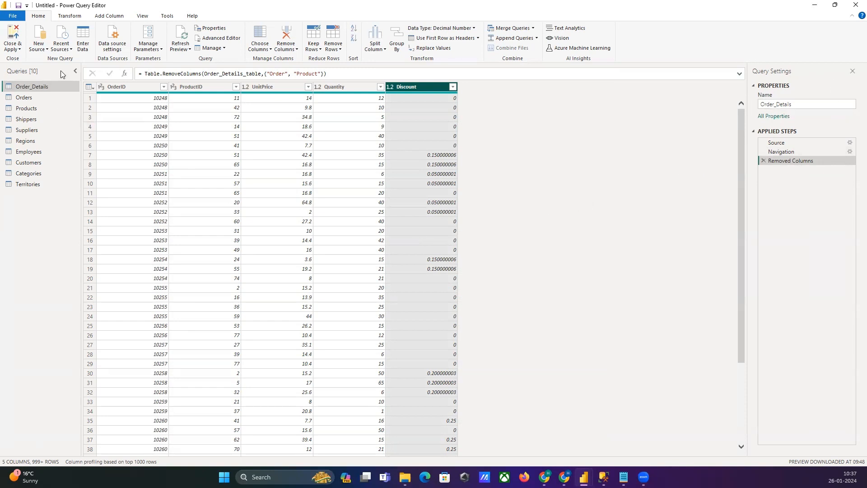
Step: Hide the Query Settings pane and show it again
{"action": "left_click", "coordinate": [141, 16]}
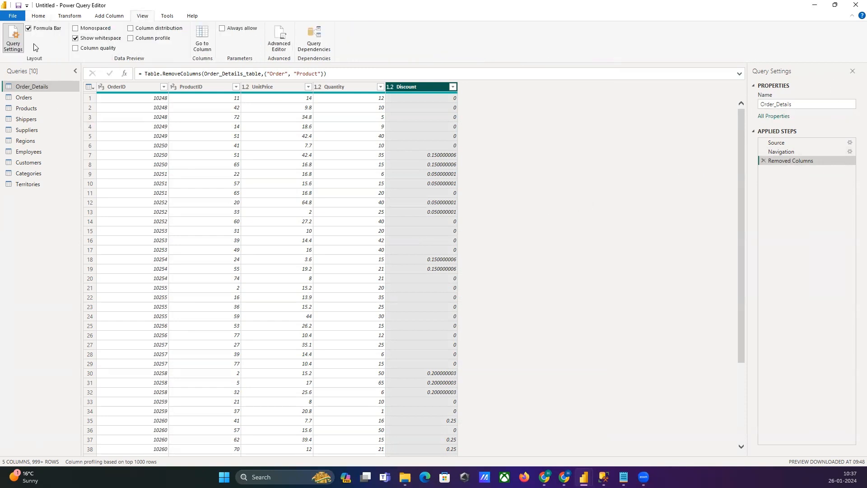
{"action": "left_click", "coordinate": [13, 44]}
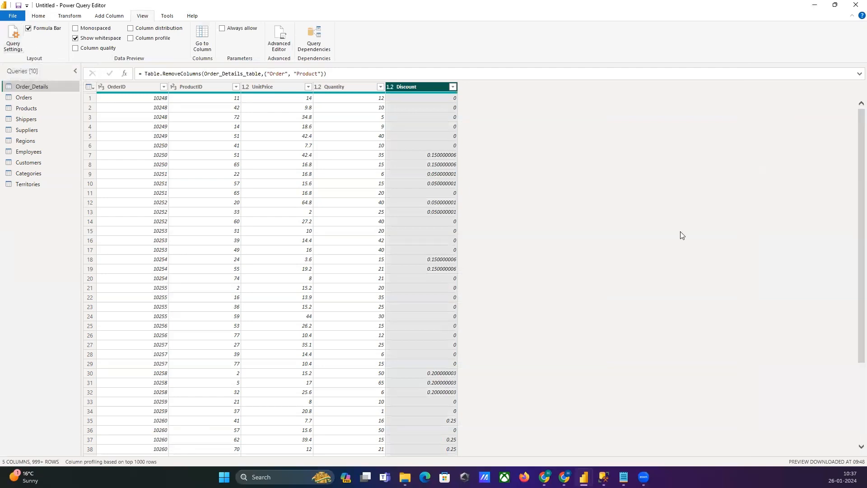
{"action": "left_click", "coordinate": [13, 47]}
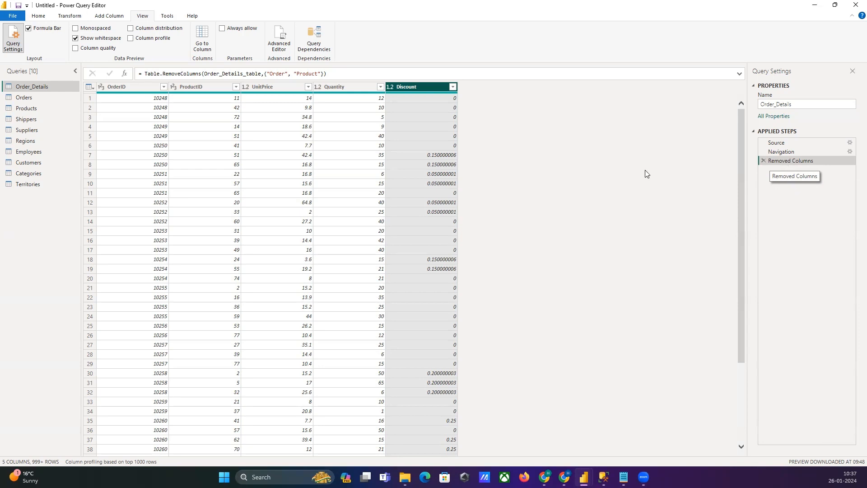
Step: Rename the UnitPrice column to "Unit Price" and delete that rename from the applied steps
{"action": "left_click", "coordinate": [273, 86]}
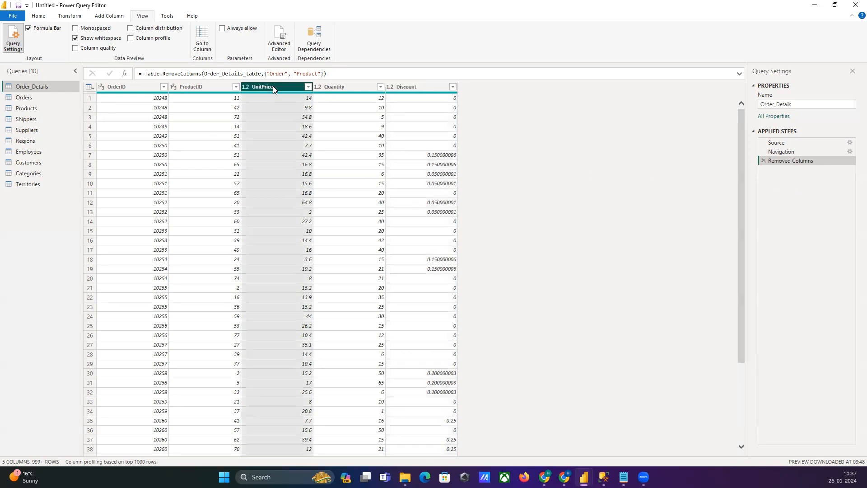
{"action": "double_click", "coordinate": [273, 86]}
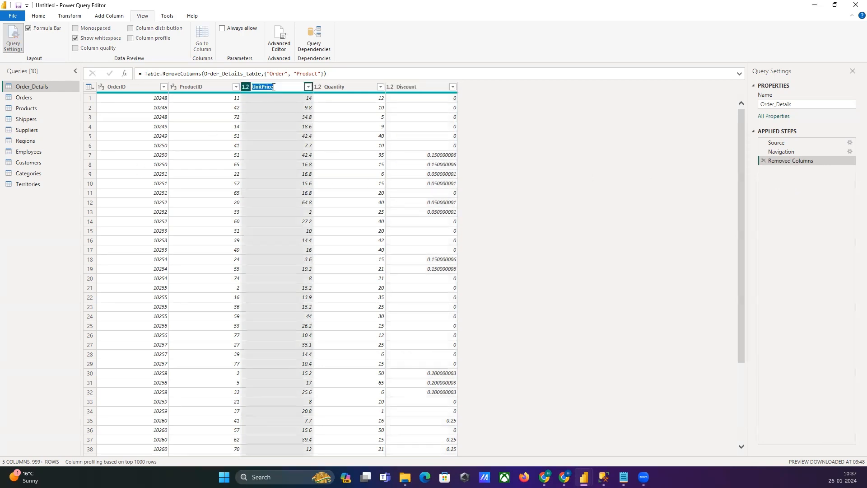
{"action": "left_click", "coordinate": [262, 86]}
{"action": "key", "text": "Return"}
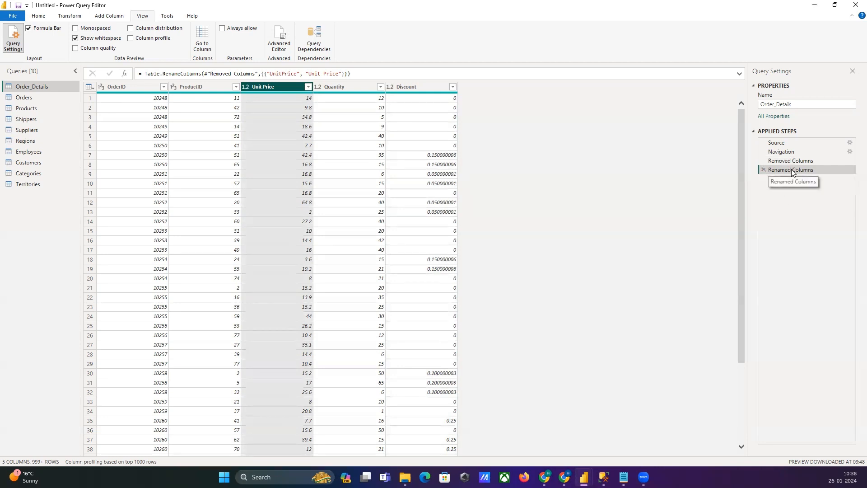
{"action": "left_click", "coordinate": [764, 170]}
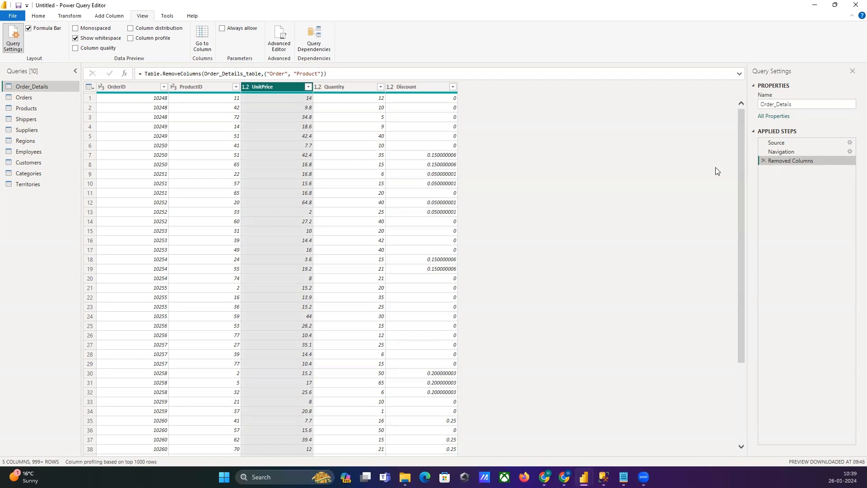
Step: Apply the name "Unit Price" to the UnitPrice column again
{"action": "double_click", "coordinate": [261, 88]}
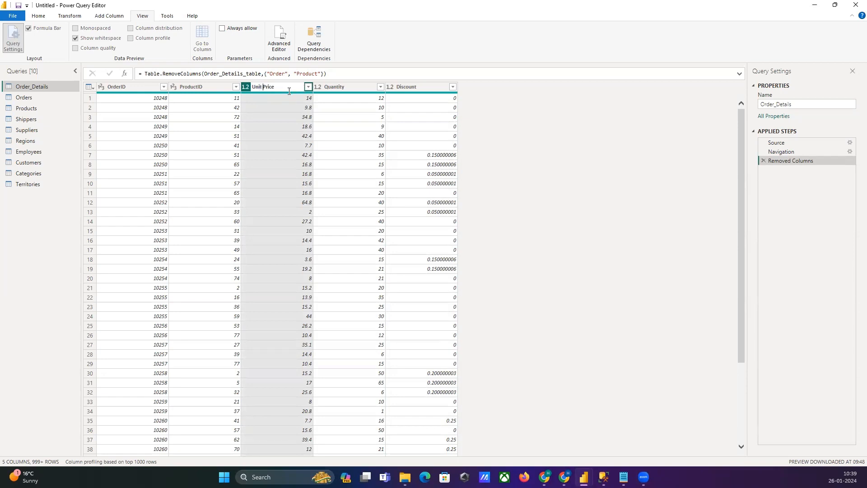
{"action": "key", "text": "Return"}
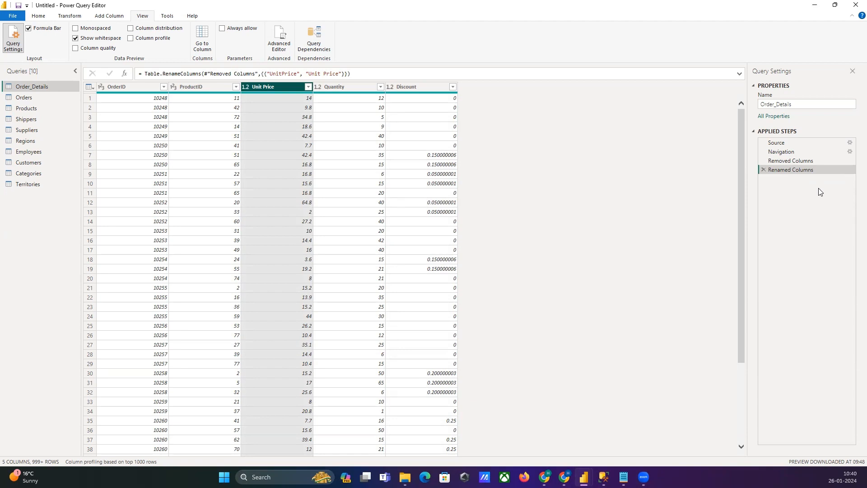
Step: Examine the full formula of the Removed Columns step and the column names it lists
{"action": "left_click", "coordinate": [807, 162]}
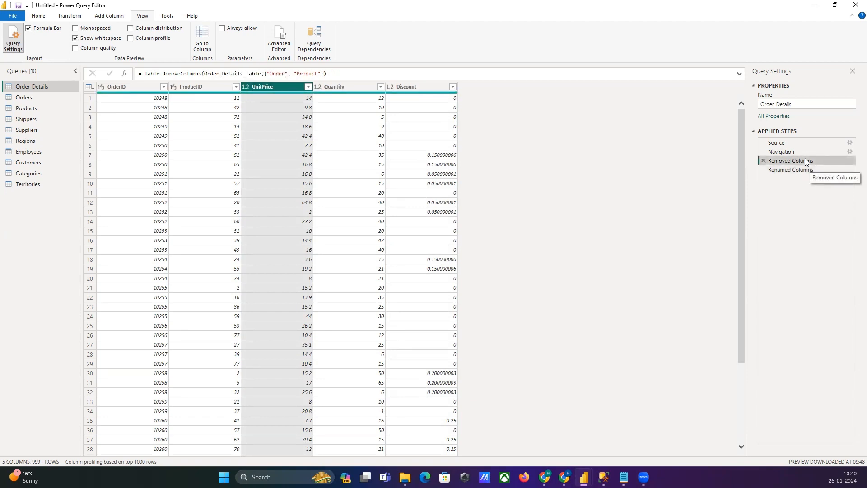
{"action": "left_click", "coordinate": [740, 74]}
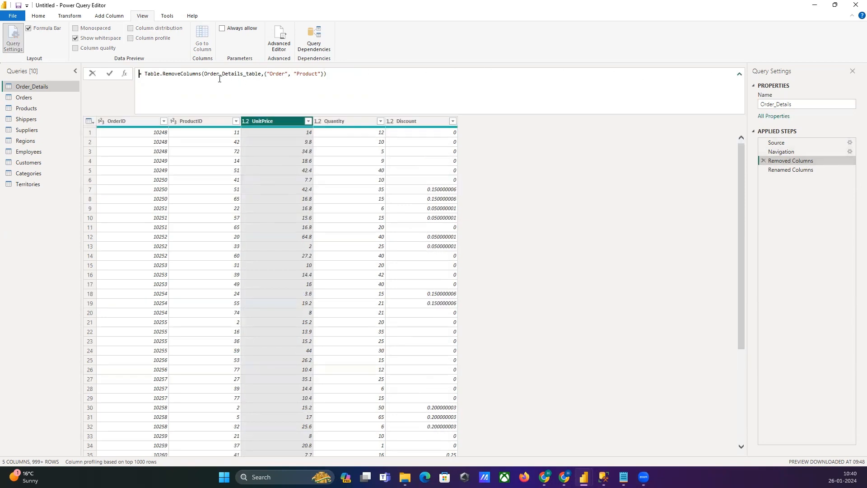
{"action": "left_click", "coordinate": [335, 75]}
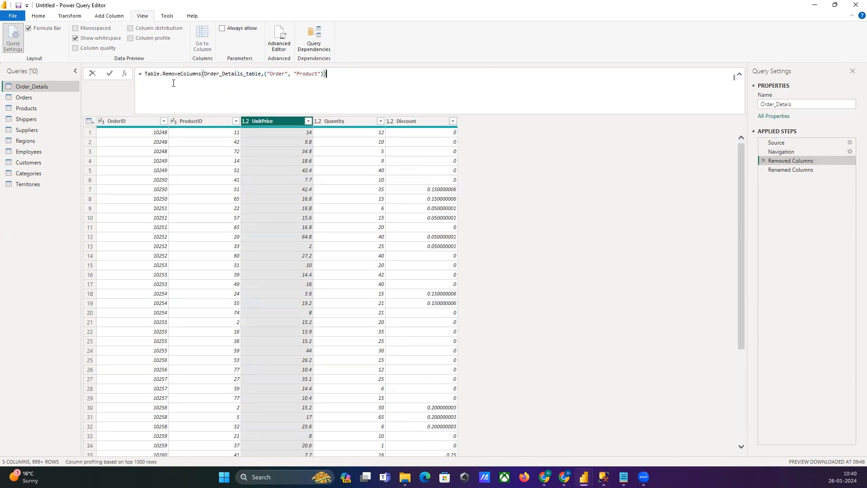
{"action": "left_click", "coordinate": [271, 74]}
{"action": "left_click", "coordinate": [298, 74]}
{"action": "left_click", "coordinate": [785, 196]}
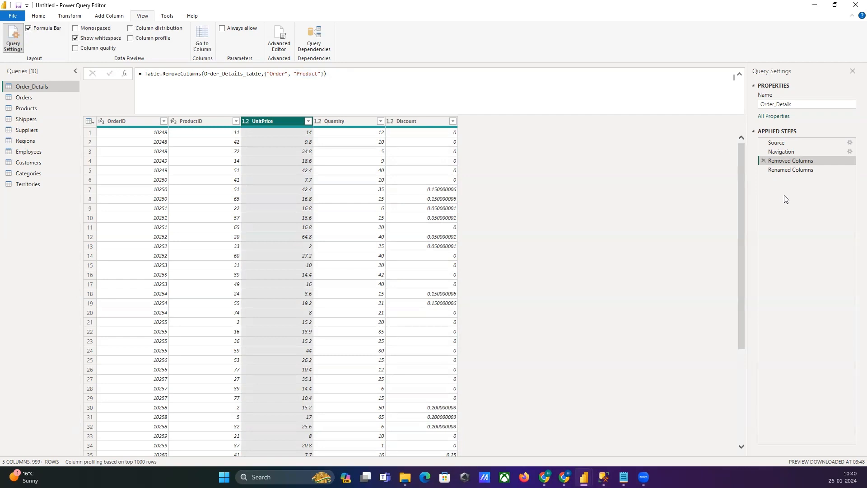
Step: Rename the Removed Columns applied step to "Removed Columns(orders & Product)"
{"action": "right_click", "coordinate": [786, 164]}
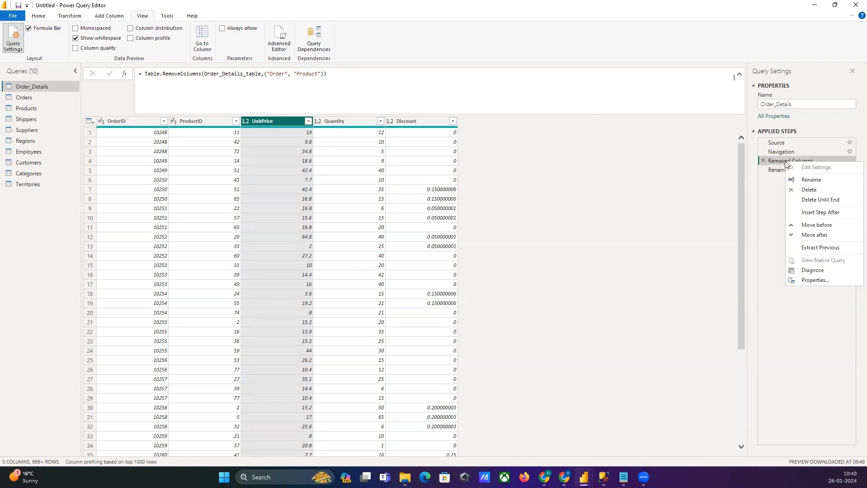
{"action": "left_click", "coordinate": [809, 180]}
{"action": "left_click", "coordinate": [822, 161]}
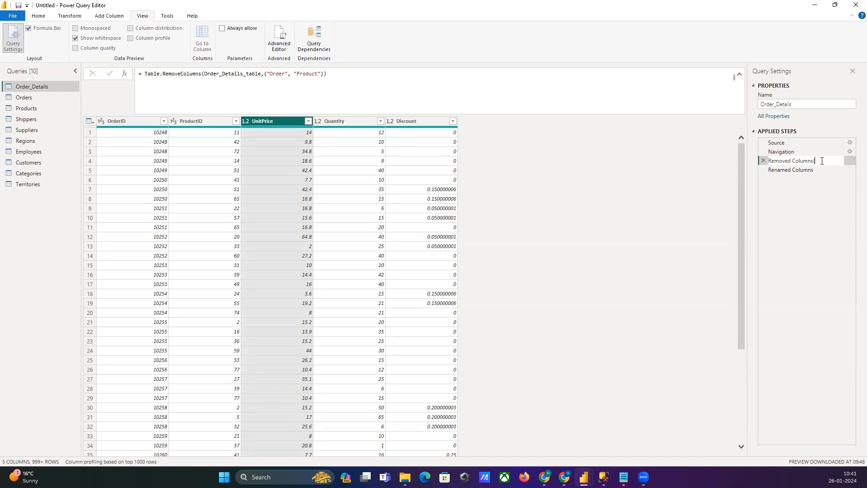
{"action": "type", "text": "(orders & Product)"}
{"action": "key", "text": "Return"}
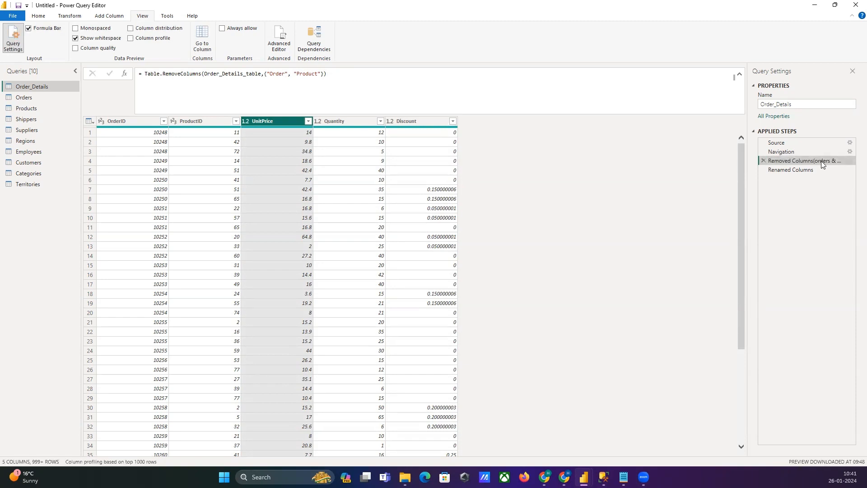
Step: Return to the Renamed Columns step and examine the old and new column names in its formula
{"action": "left_click", "coordinate": [783, 170]}
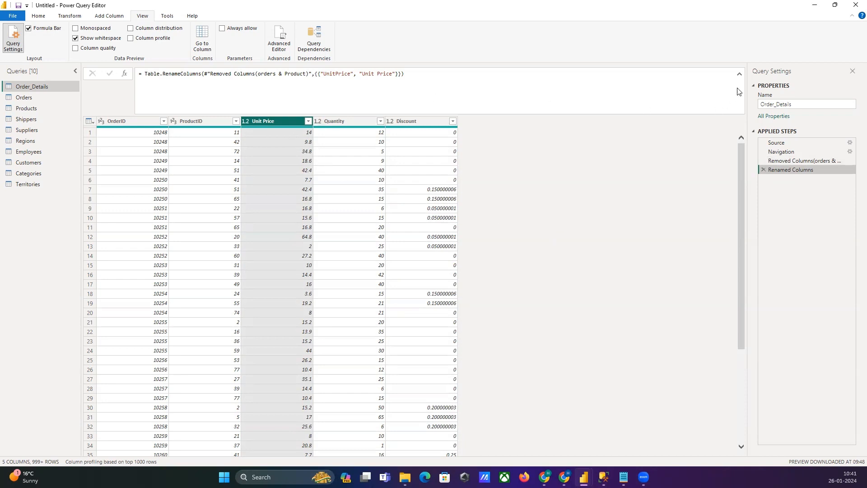
{"action": "left_click", "coordinate": [395, 76]}
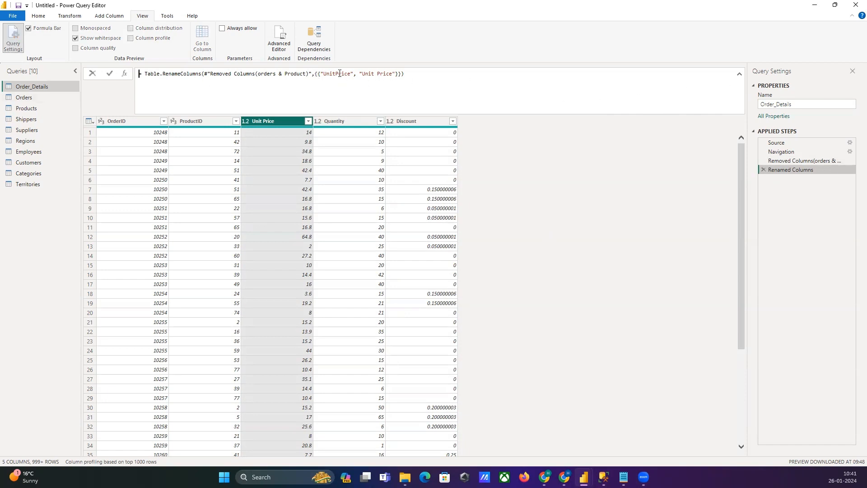
{"action": "left_click", "coordinate": [379, 76]}
{"action": "left_click", "coordinate": [370, 123]}
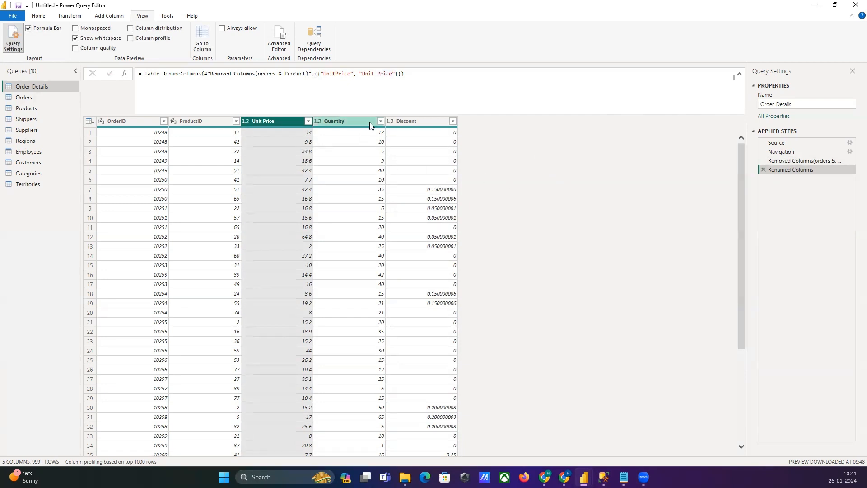
{"action": "left_click", "coordinate": [374, 123]}
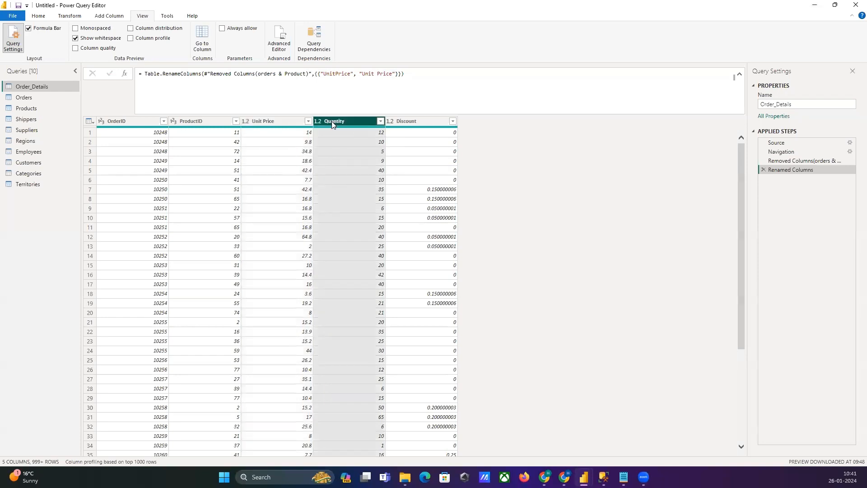
{"action": "left_click", "coordinate": [380, 121]}
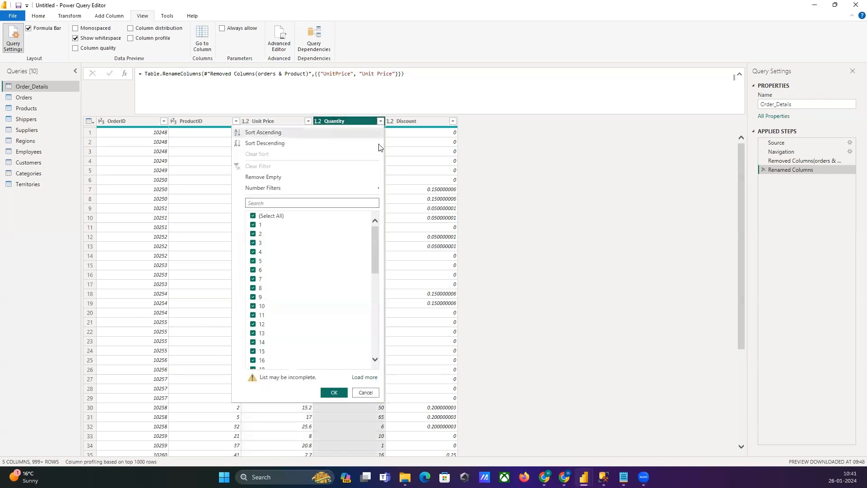
{"action": "left_click", "coordinate": [485, 181]}
{"action": "left_click", "coordinate": [381, 120]}
{"action": "left_click", "coordinate": [499, 206]}
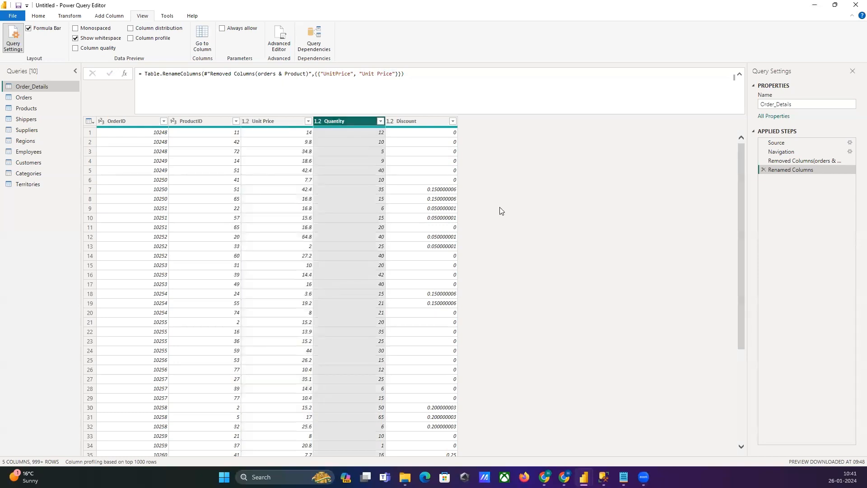
{"action": "left_click", "coordinate": [429, 218]}
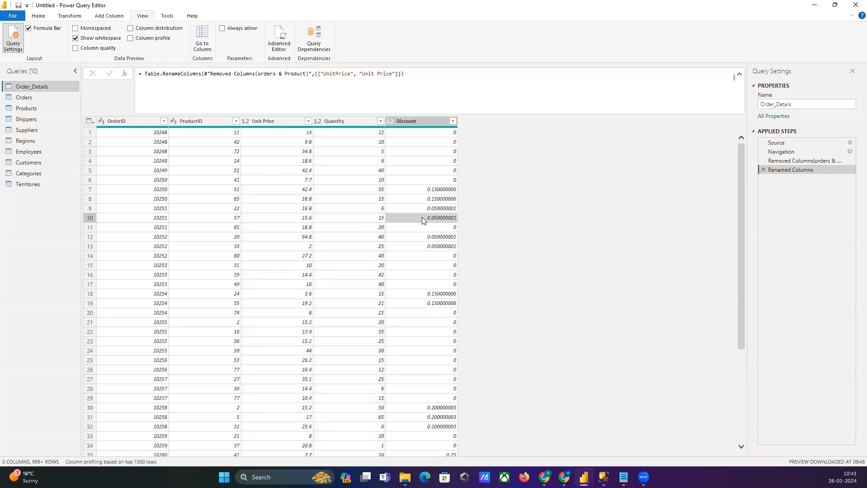
Step: Change the data type of the Quantity column to Text
{"action": "right_click", "coordinate": [367, 120]}
{"action": "mouse_move", "coordinate": [429, 204]}
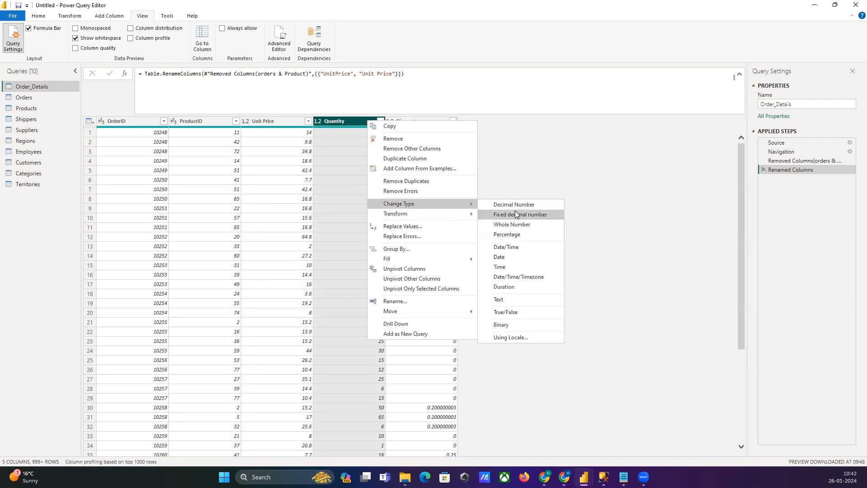
{"action": "left_click", "coordinate": [516, 300]}
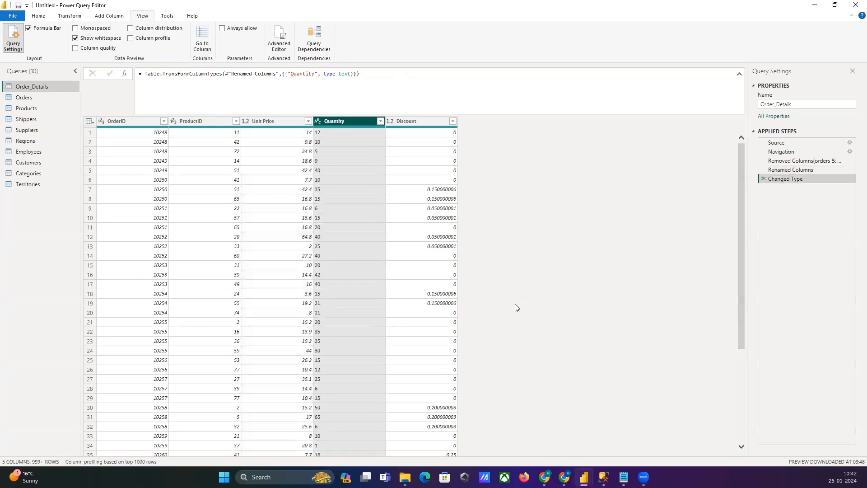
Step: Remove the OrderID column from the Order_Details query
{"action": "left_click", "coordinate": [118, 123]}
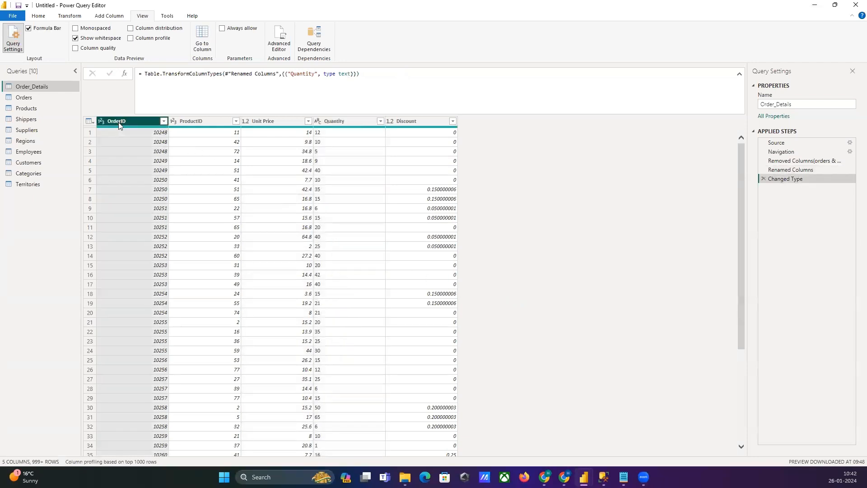
{"action": "right_click", "coordinate": [119, 125]}
{"action": "left_click", "coordinate": [155, 146]}
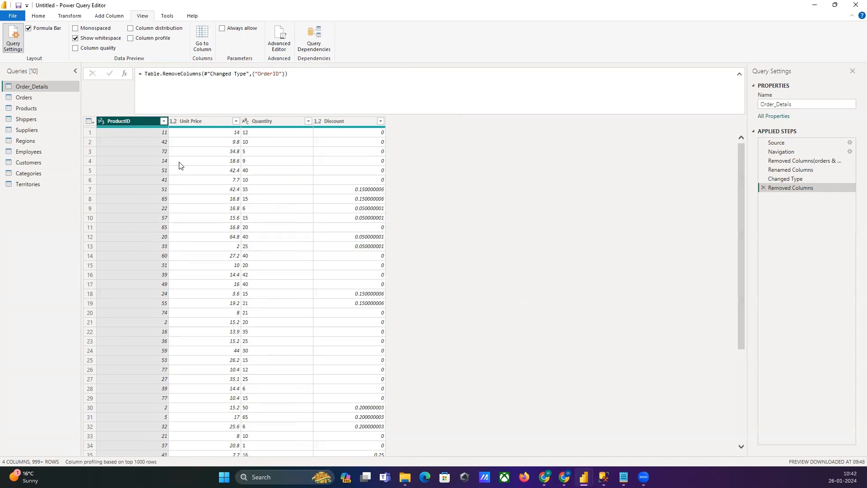
Step: Return to the Changed Type applied step and set the Unit Price column's data type to Decimal Number, accepting the step insertion
{"action": "left_click", "coordinate": [257, 120]}
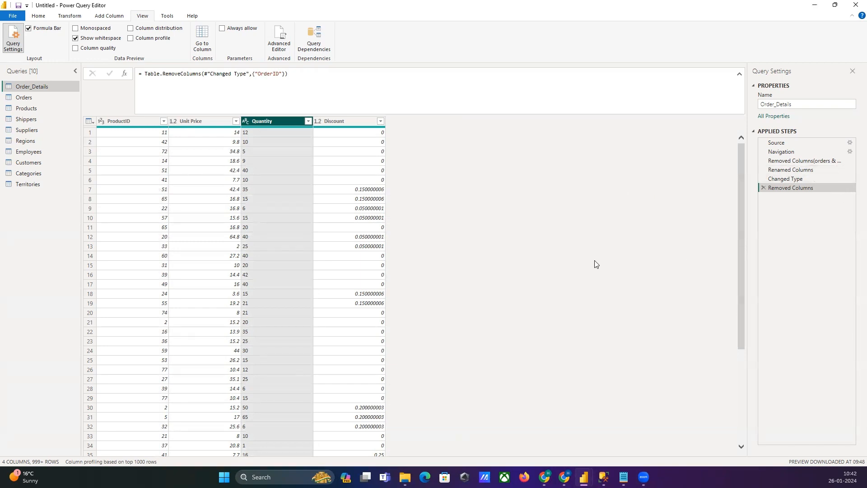
{"action": "left_click", "coordinate": [794, 179]}
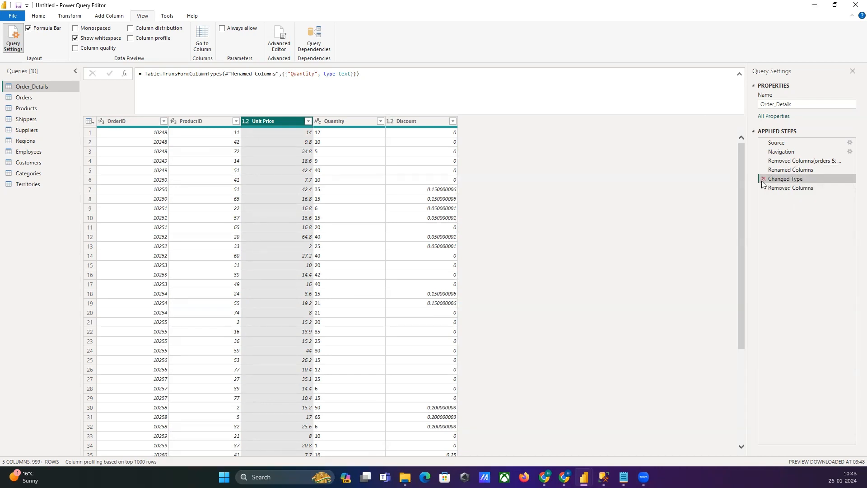
{"action": "left_click", "coordinate": [308, 121]}
{"action": "left_click", "coordinate": [339, 162]}
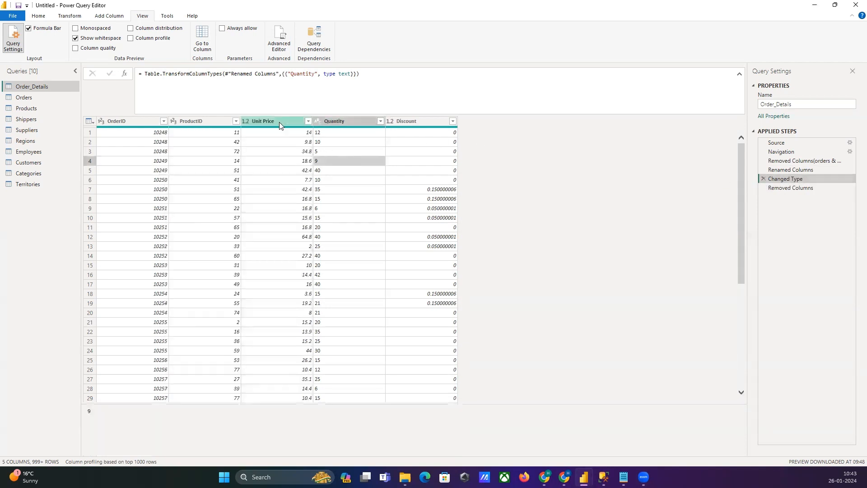
{"action": "right_click", "coordinate": [280, 122]}
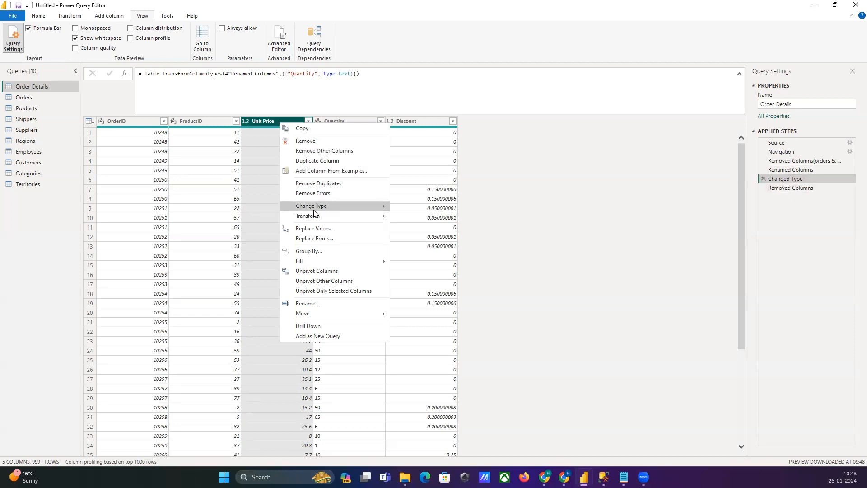
{"action": "mouse_move", "coordinate": [317, 207]}
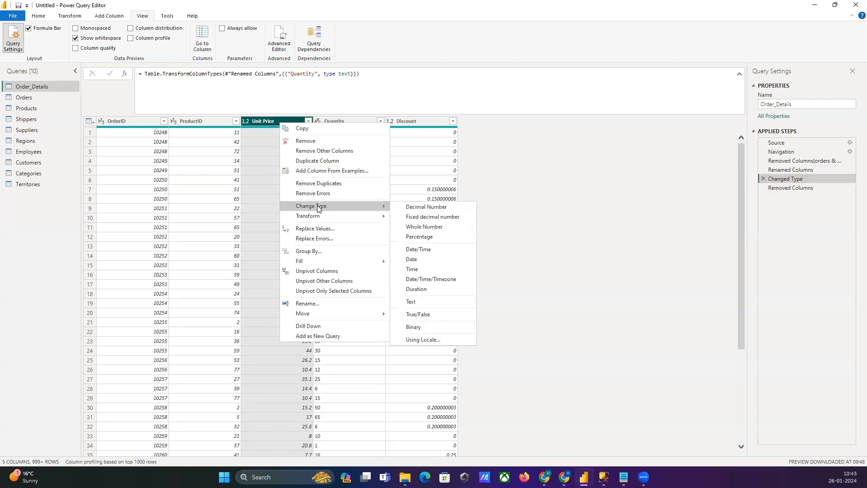
{"action": "left_click", "coordinate": [427, 207]}
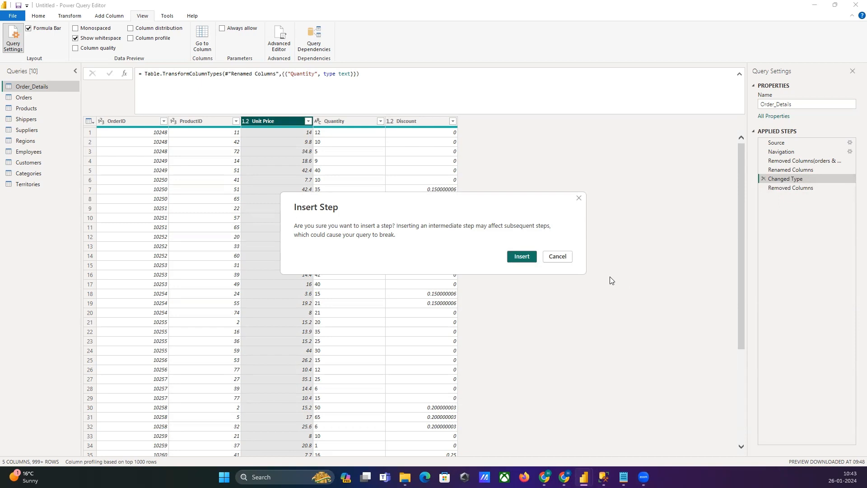
{"action": "left_click", "coordinate": [525, 257]}
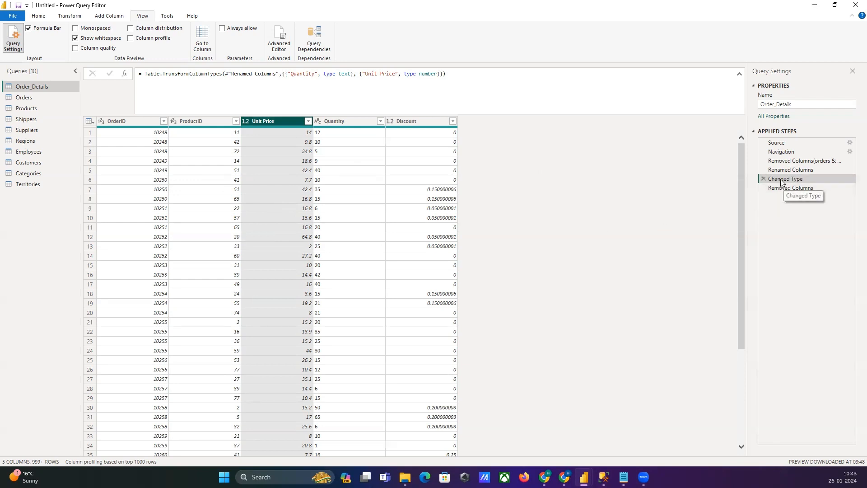
Step: Check which data type is assigned to the Unit Price column at the Changed Type step
{"action": "right_click", "coordinate": [276, 122]}
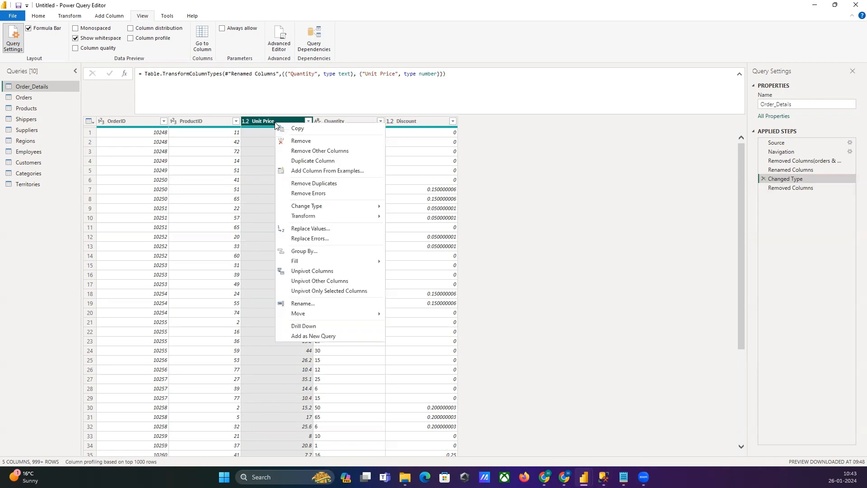
{"action": "mouse_move", "coordinate": [333, 213]}
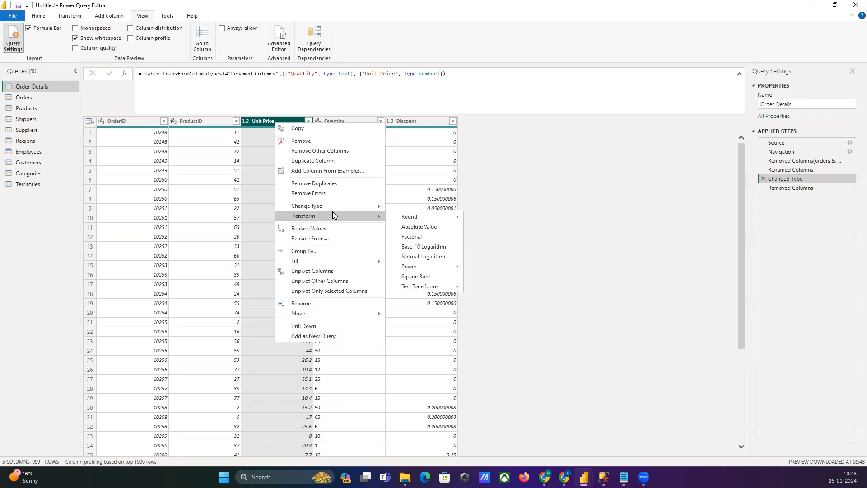
{"action": "mouse_move", "coordinate": [364, 206]}
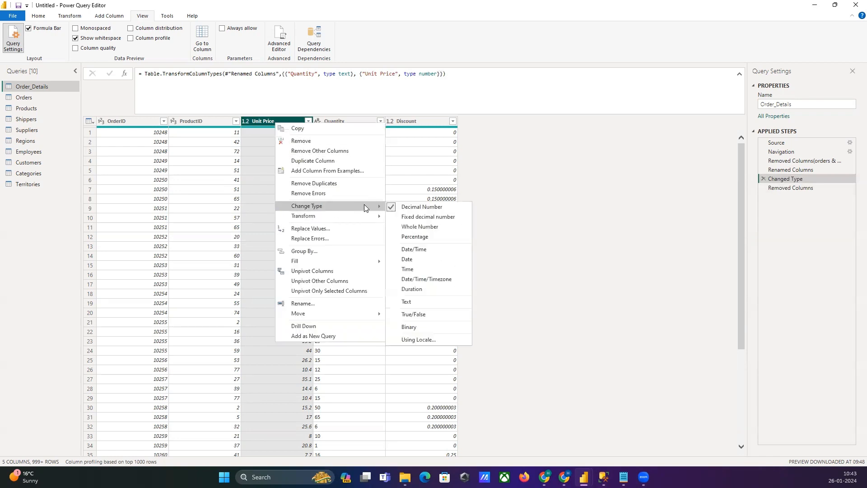
{"action": "left_click", "coordinate": [518, 220]}
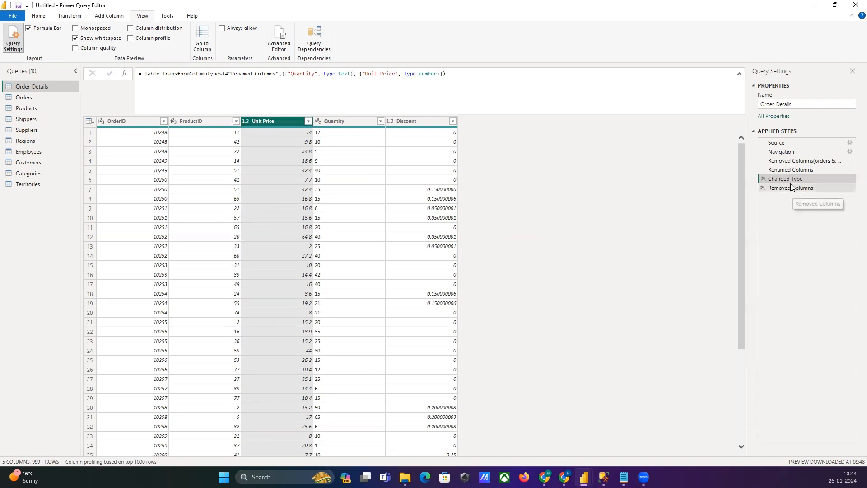